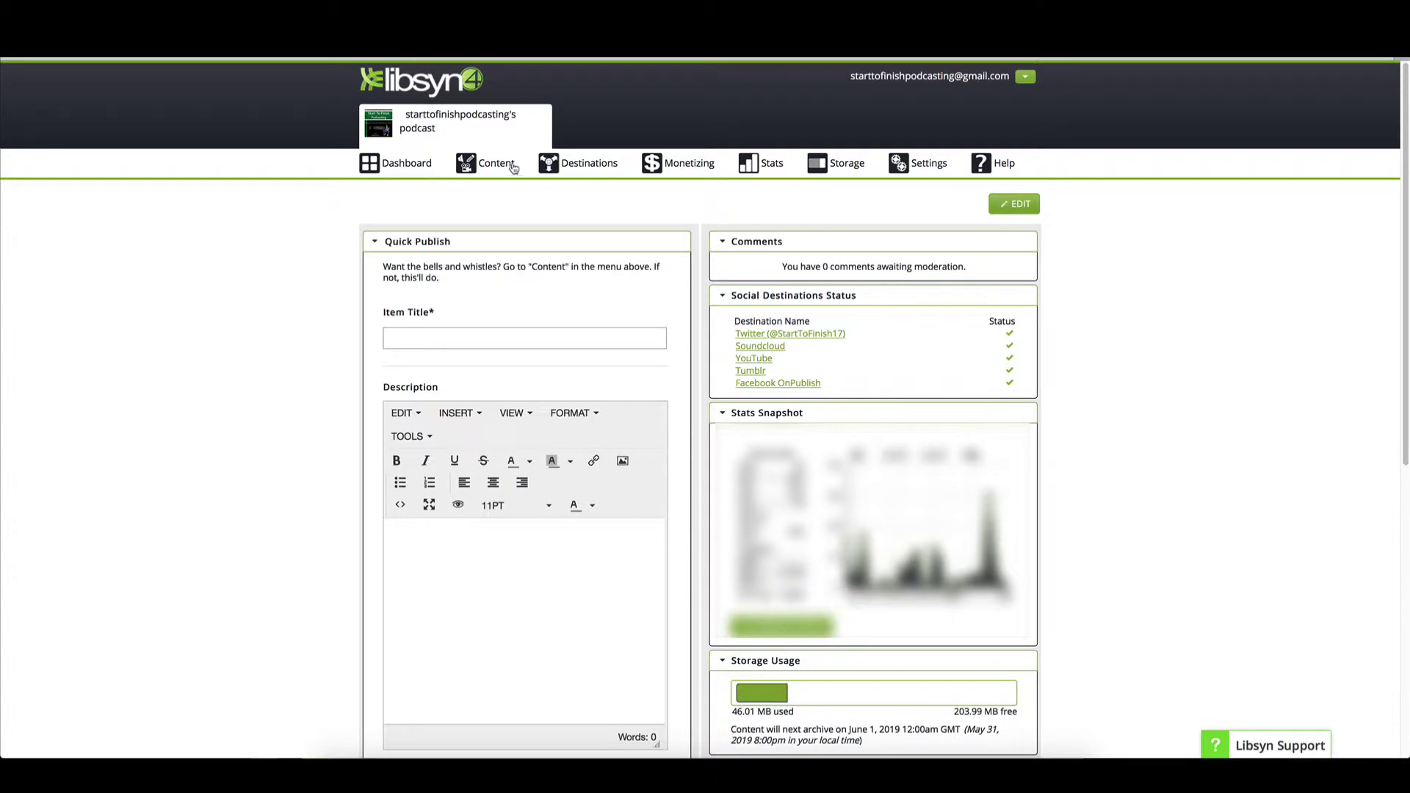
# Choose Add New Episode from the Content menu to reach the new episode's Media step
pyautogui.moveTo(505, 168)
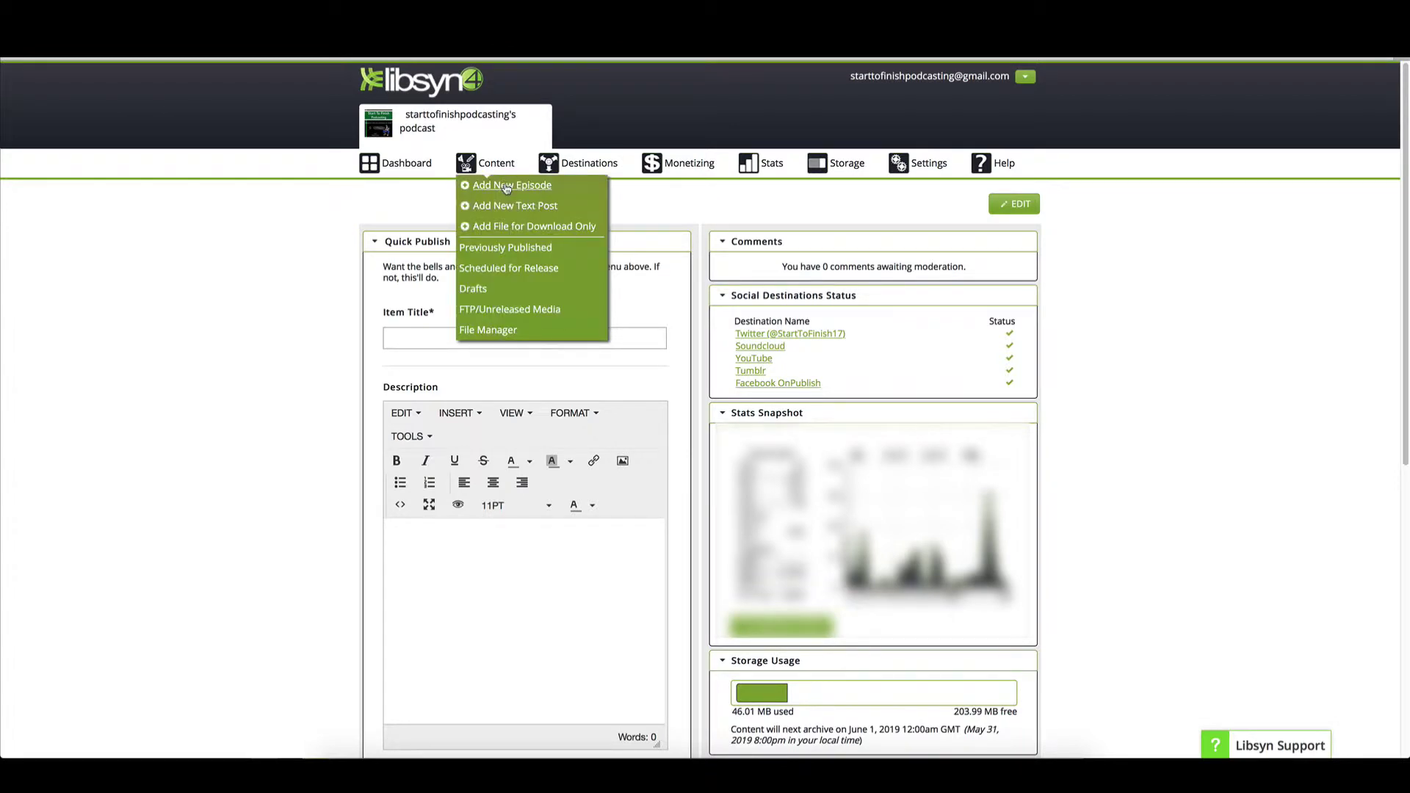
pyautogui.click(506, 185)
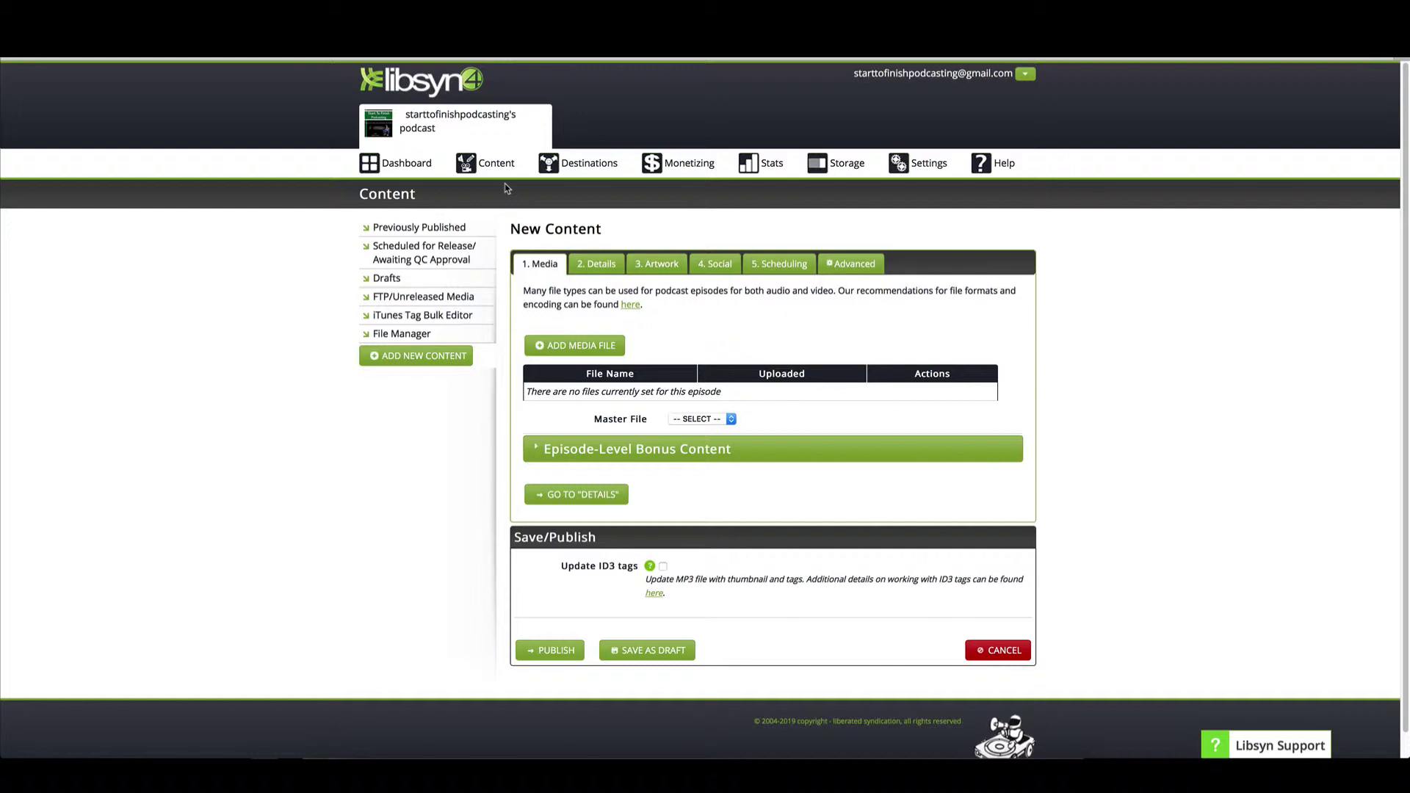
# Upload the STFP 028 MP3 from the Desktop as the episode's master file
pyautogui.click(570, 353)
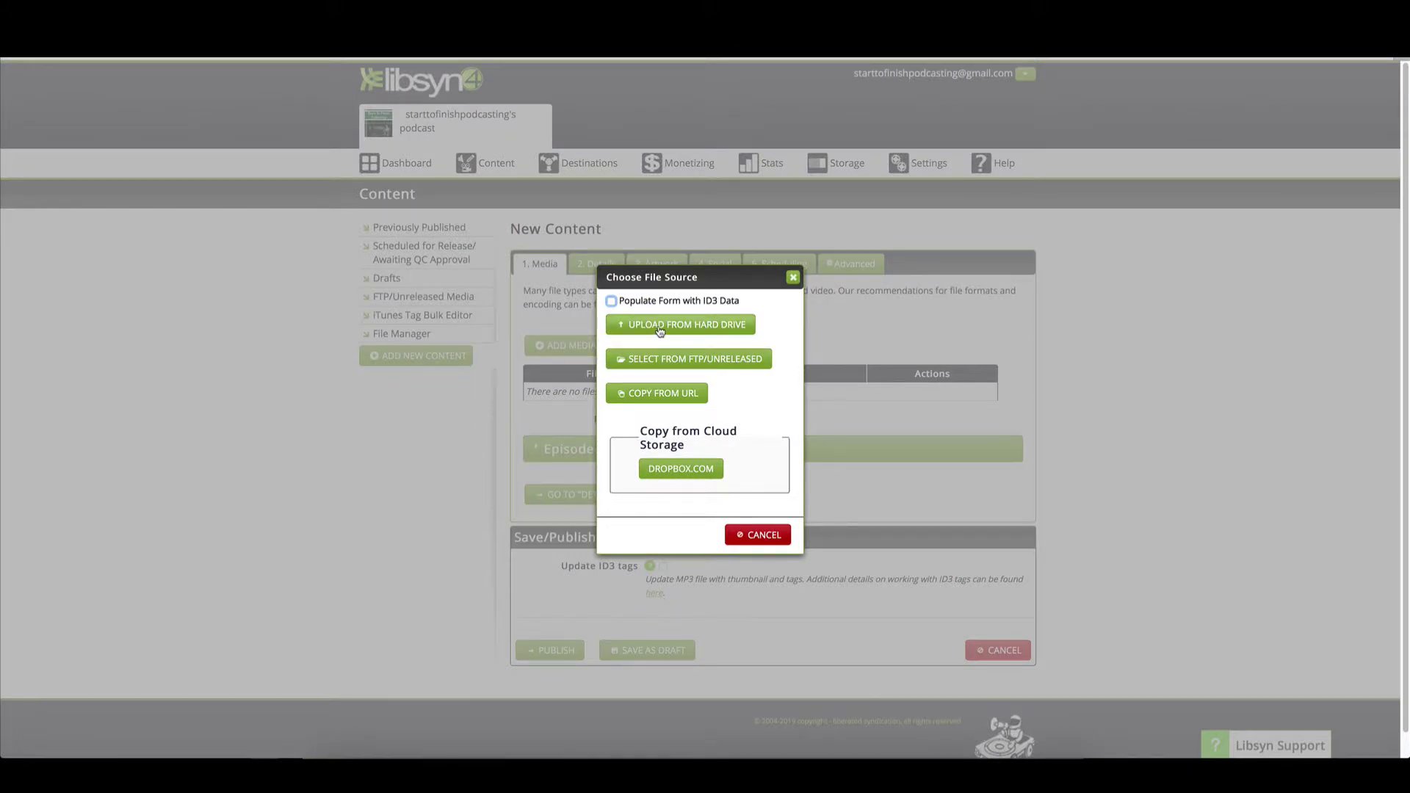
pyautogui.click(660, 331)
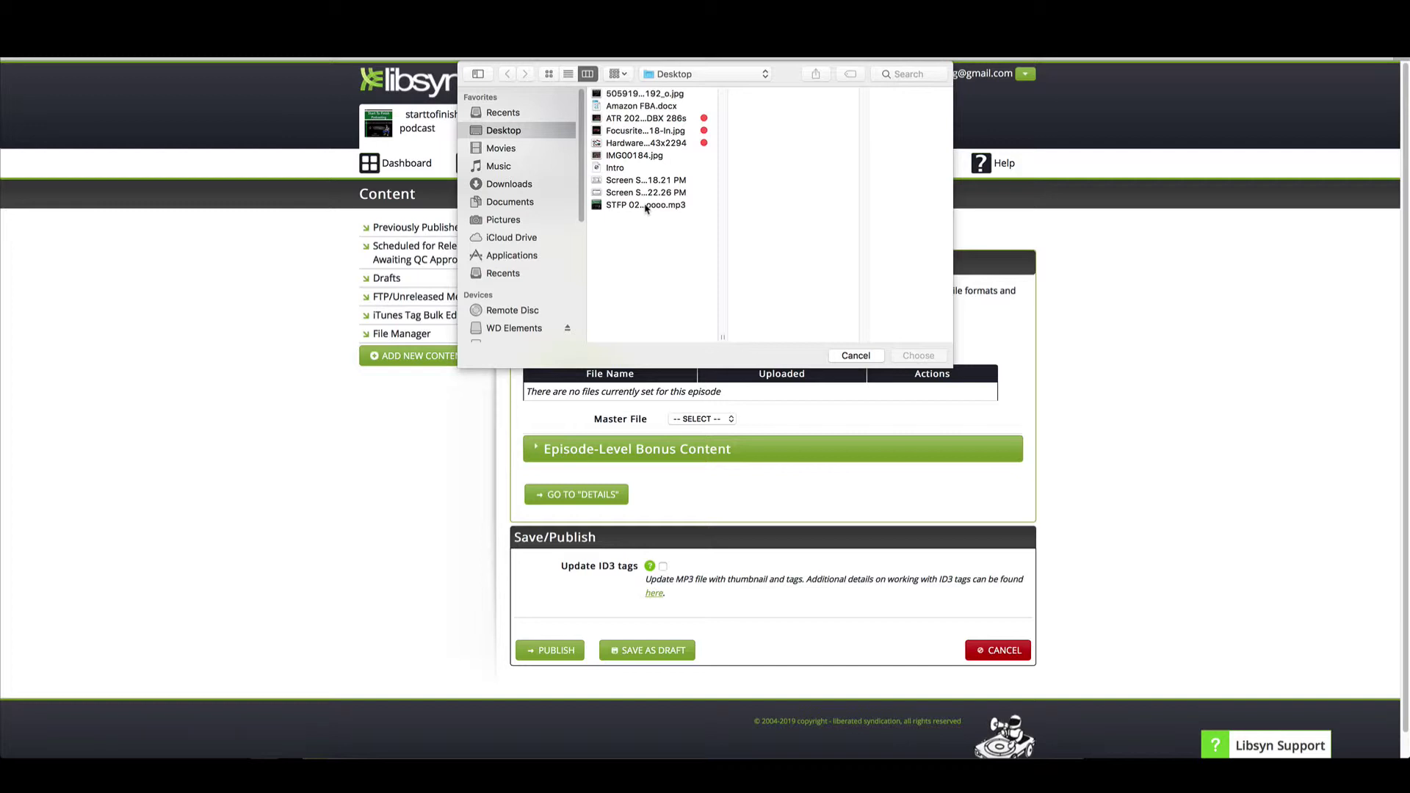
pyautogui.click(646, 206)
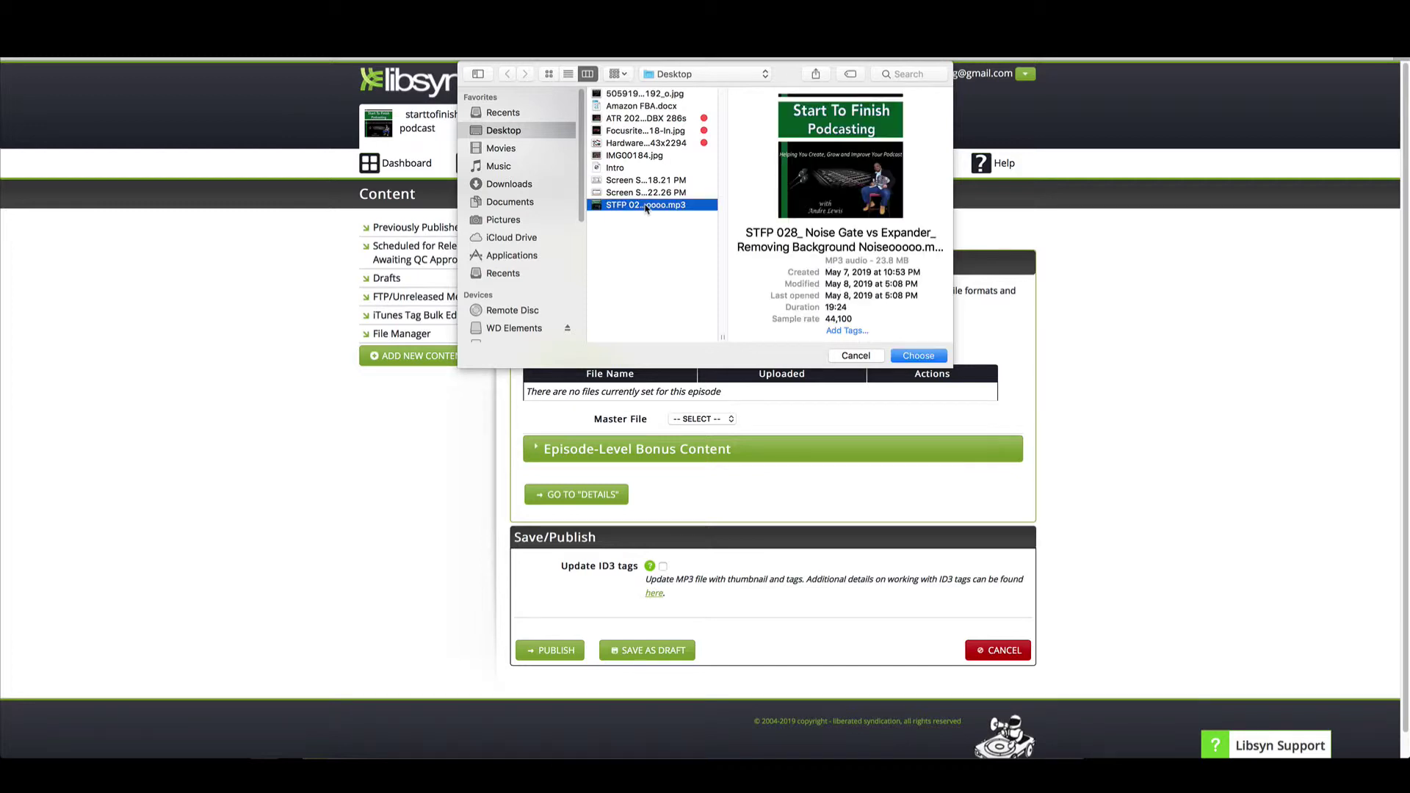
pyautogui.click(918, 356)
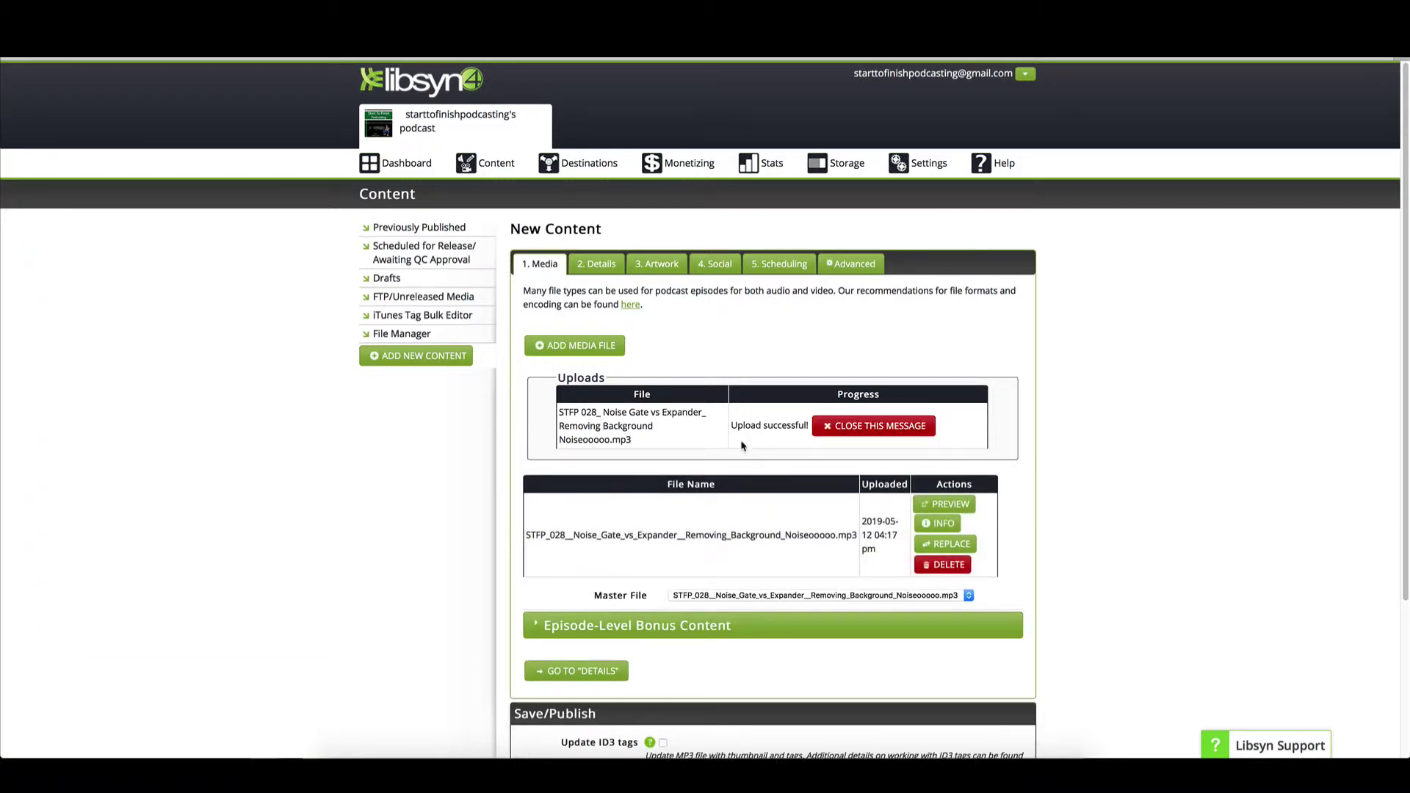
# Step through the Details, Artwork and Social pages, ending on Scheduling
pyautogui.click(595, 265)
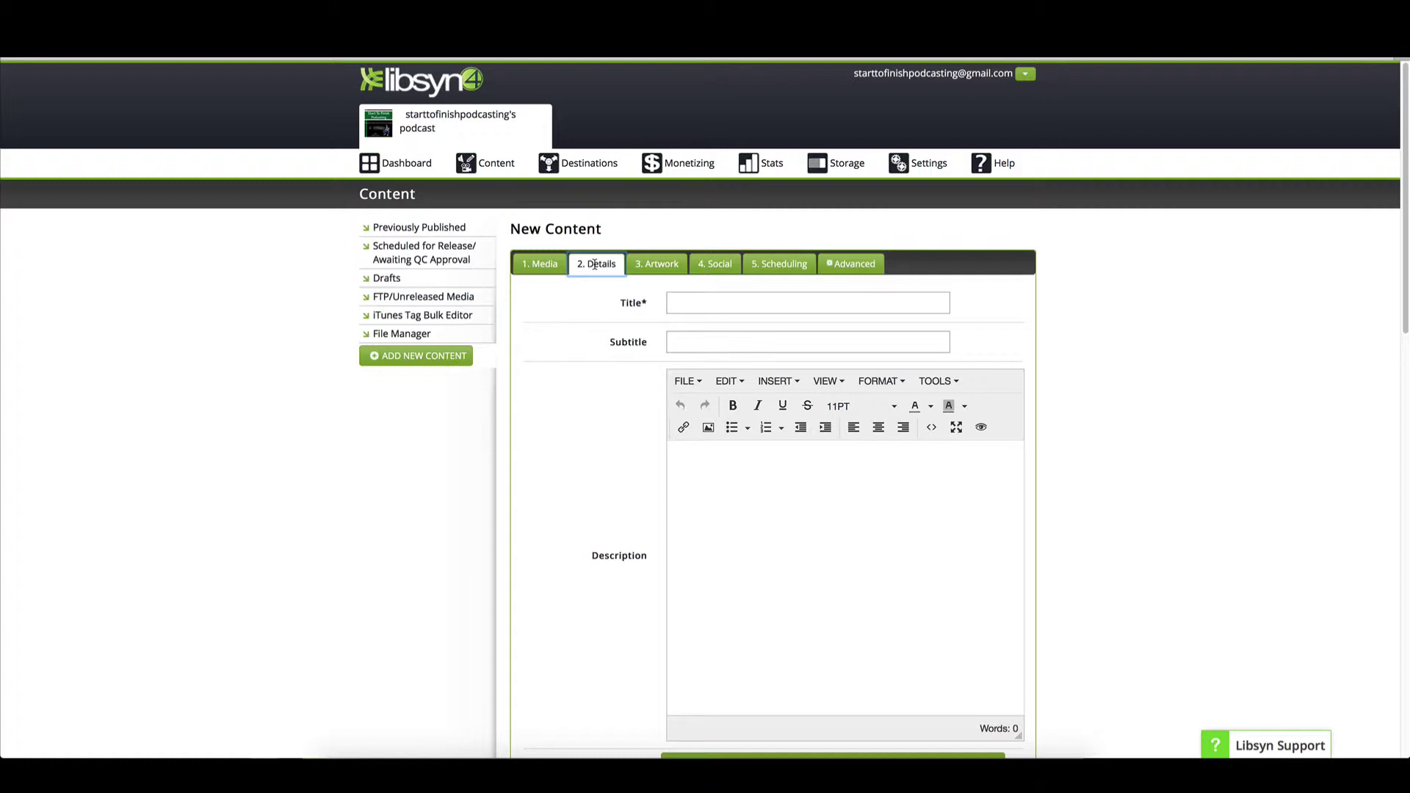
pyautogui.click(657, 265)
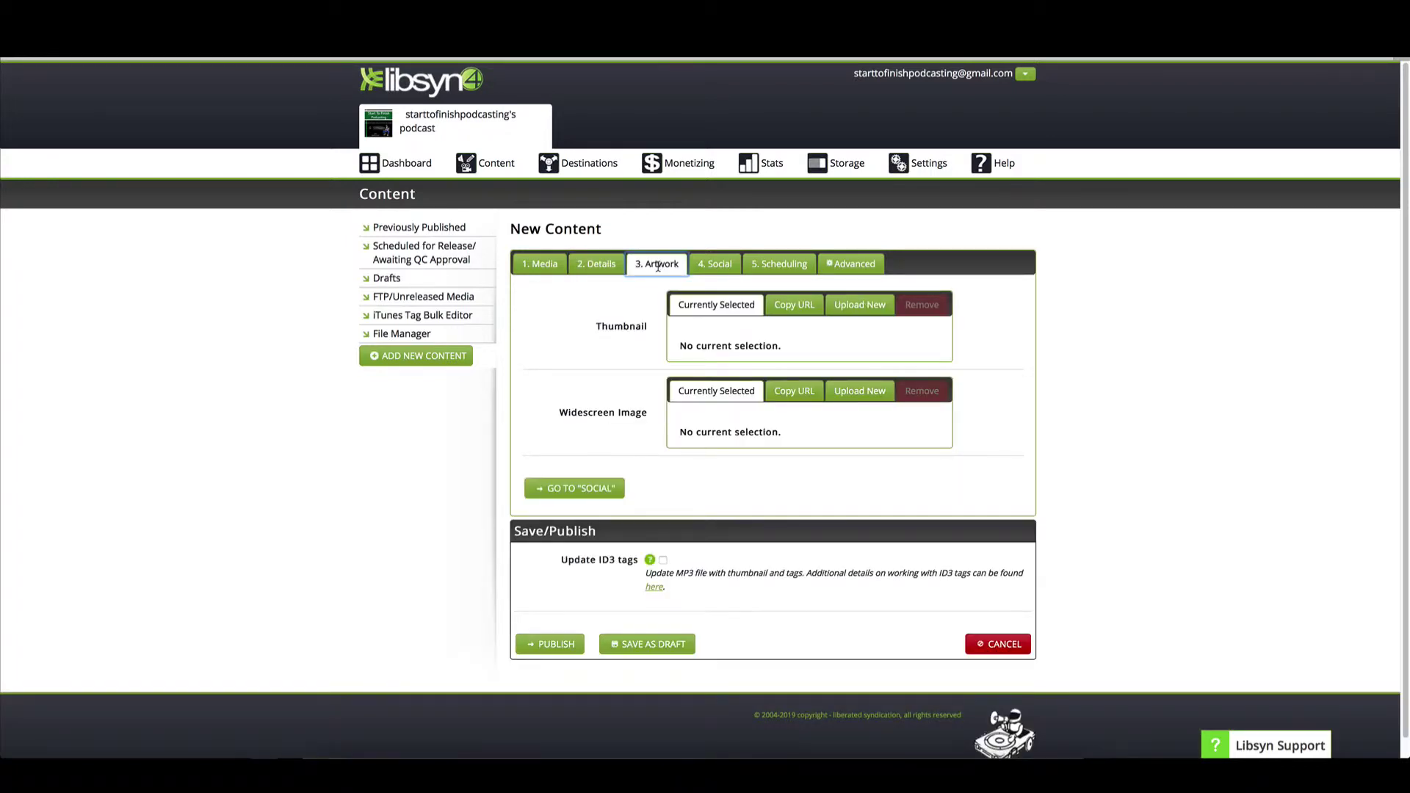
pyautogui.click(713, 265)
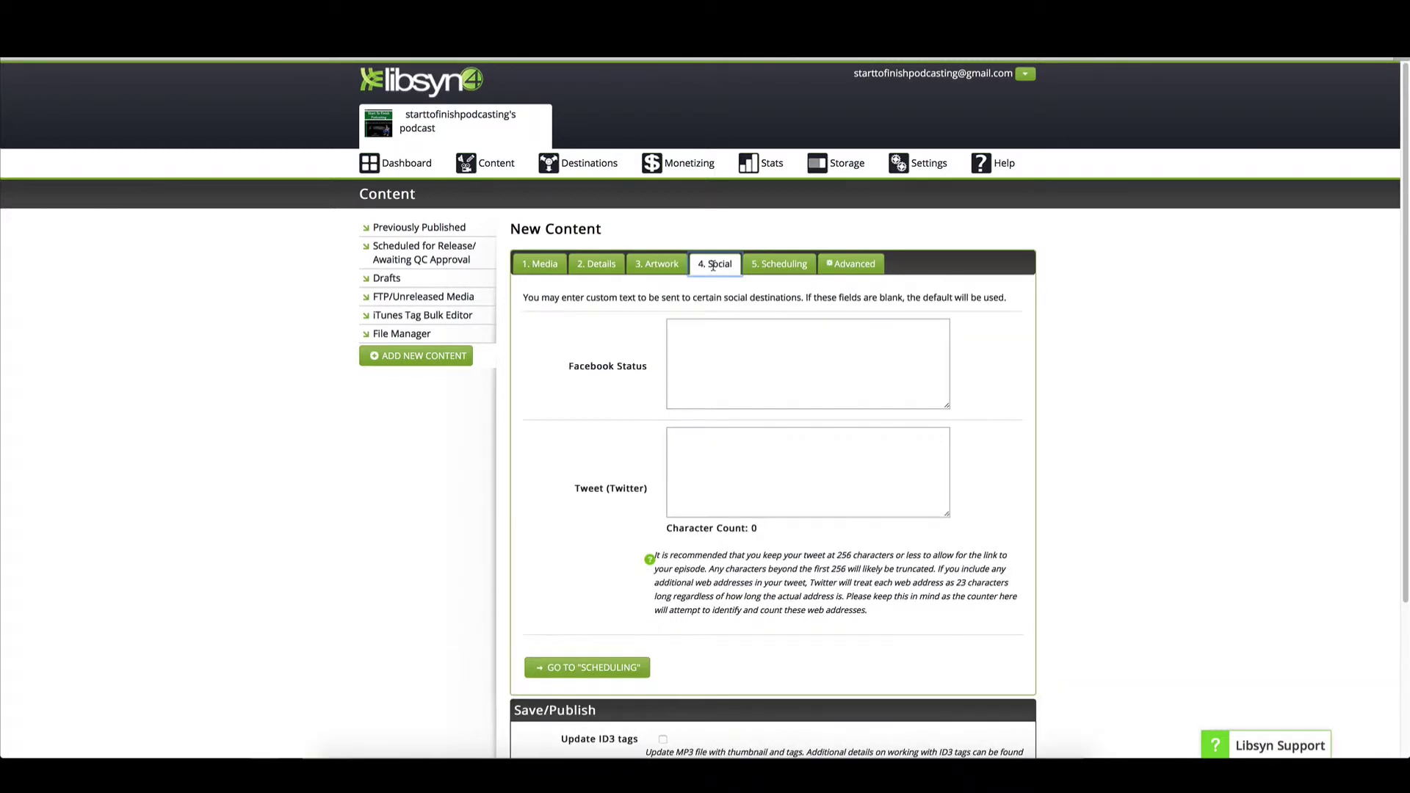
pyautogui.click(767, 262)
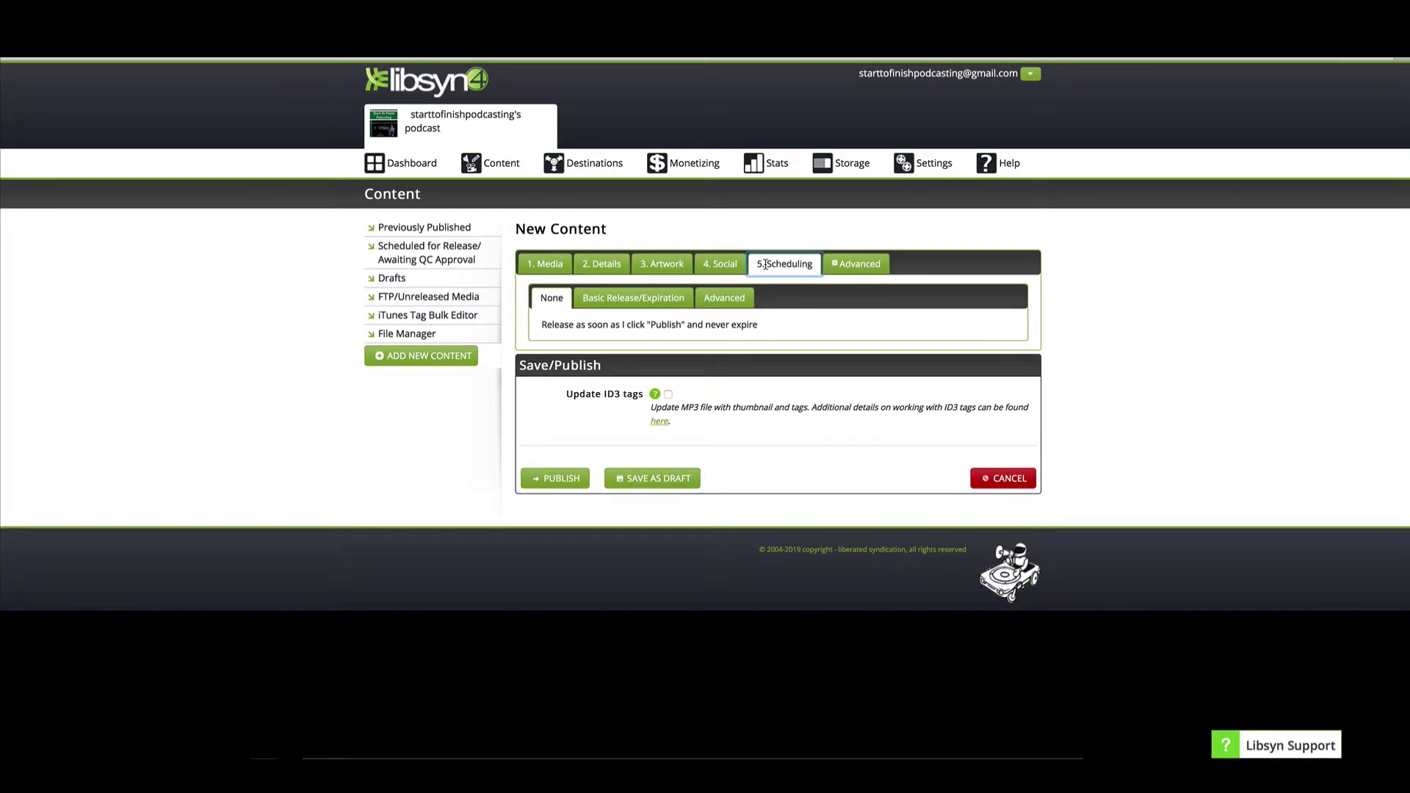
# Under Basic Release/Expiration, select Set new release date
pyautogui.click(628, 300)
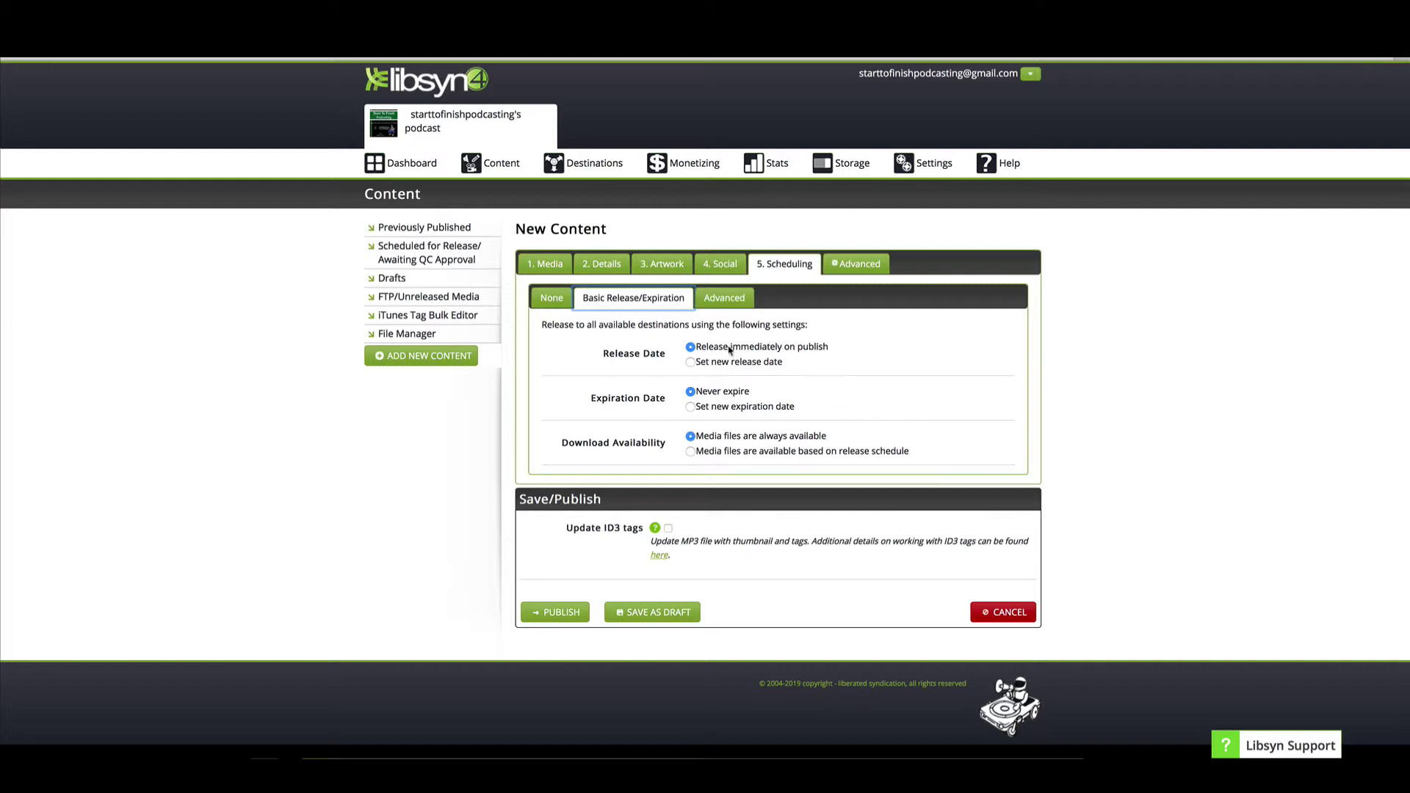
pyautogui.click(691, 364)
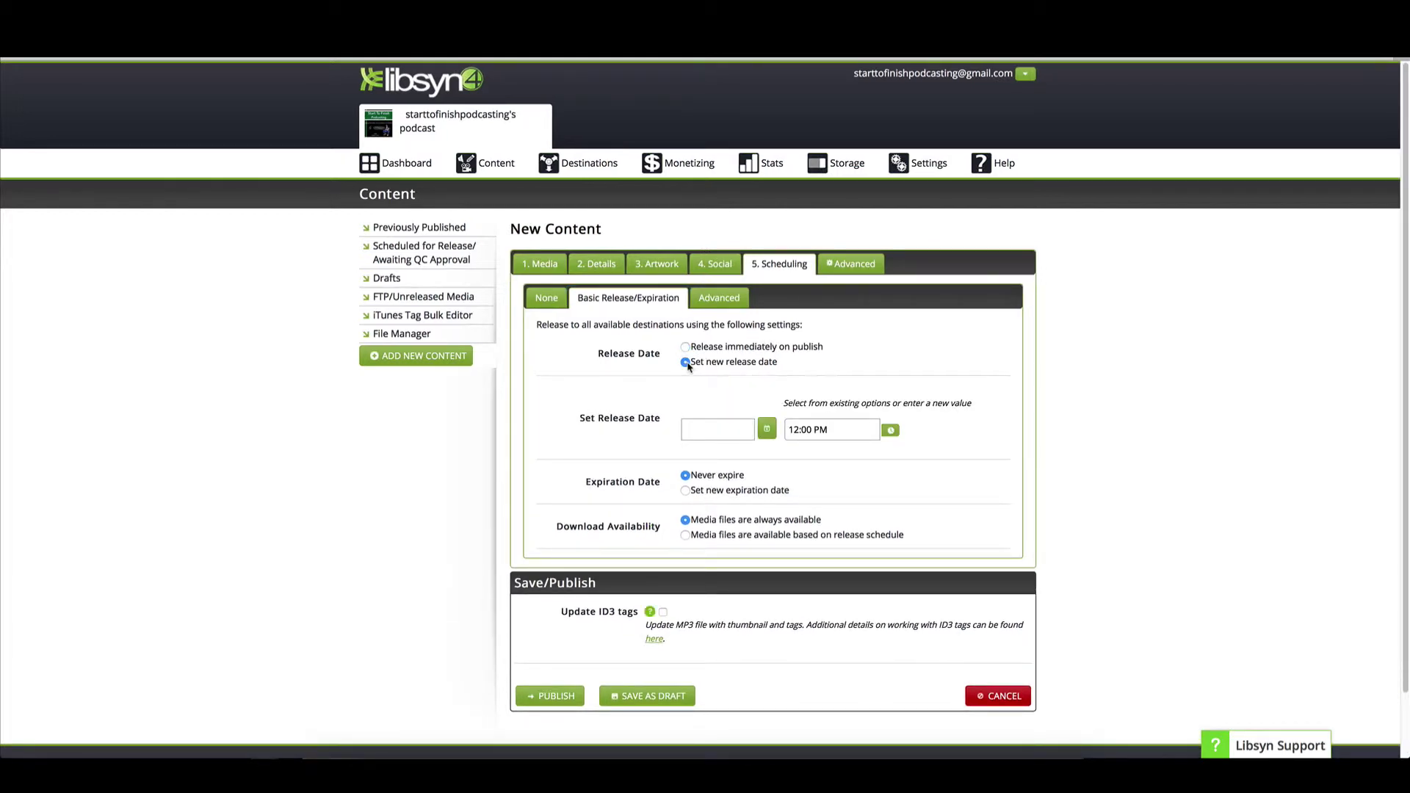
# Pick 2019-05-19 from the calendar and set the release time to 01:00 AM
pyautogui.click(767, 431)
pyautogui.click(889, 431)
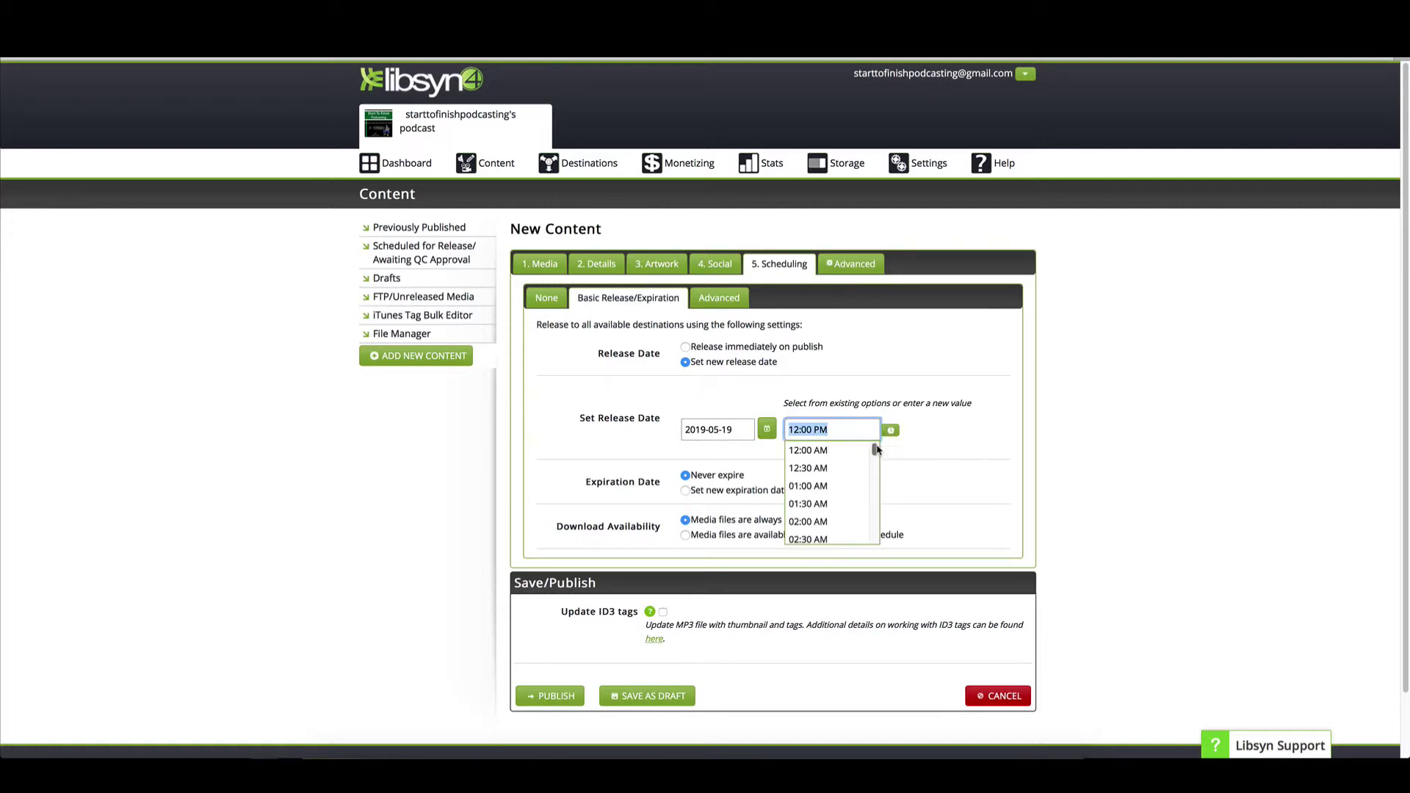
pyautogui.scroll(-1, 875, 456)
pyautogui.moveTo(874, 456)
pyautogui.mouseDown()
pyautogui.moveTo(874, 532)
pyautogui.moveTo(884, 450)
pyautogui.mouseUp()
pyautogui.click(841, 487)
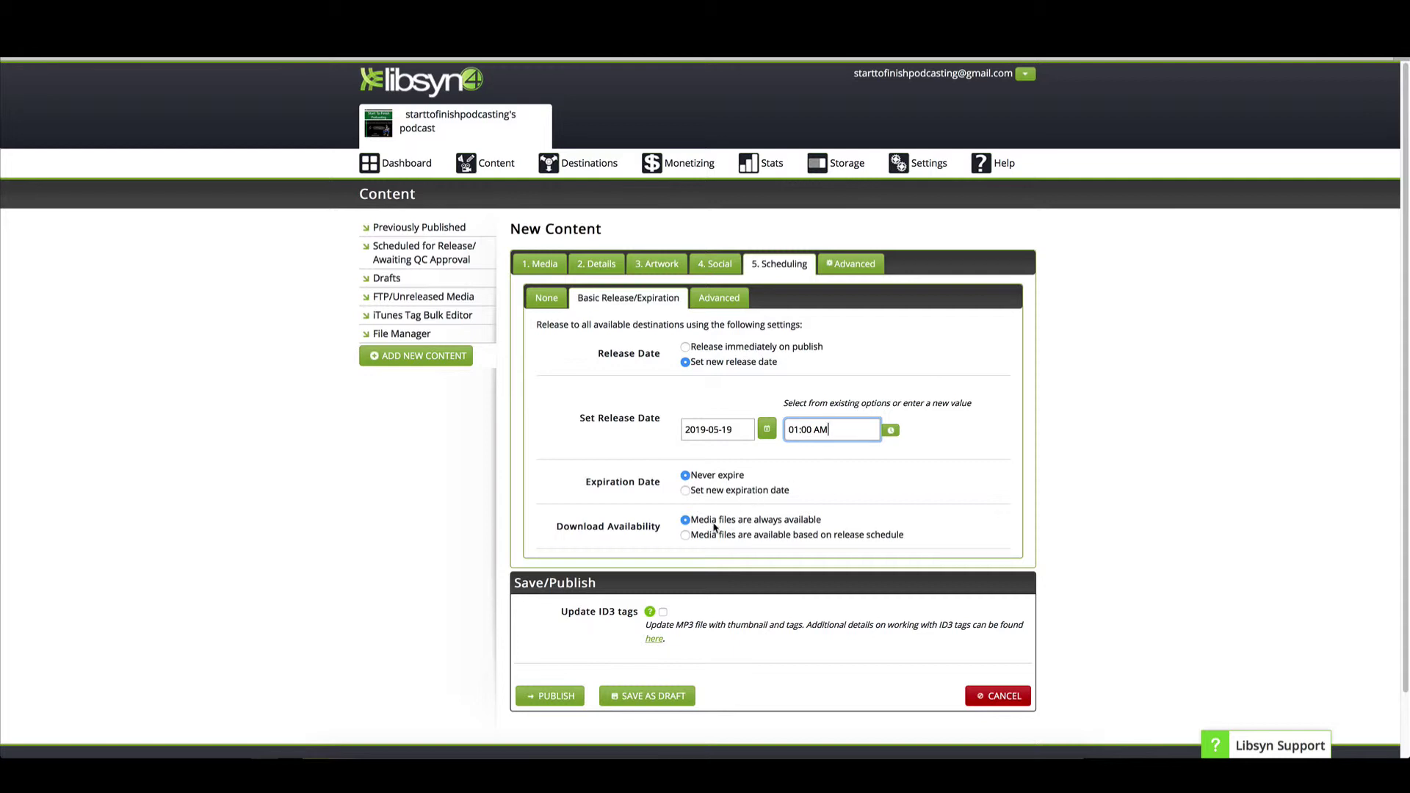
pyautogui.click(687, 537)
pyautogui.click(686, 521)
pyautogui.click(685, 539)
pyautogui.click(685, 522)
# Revisit the Media, Details and Artwork pages, stopping on the Social posting fields
pyautogui.click(544, 263)
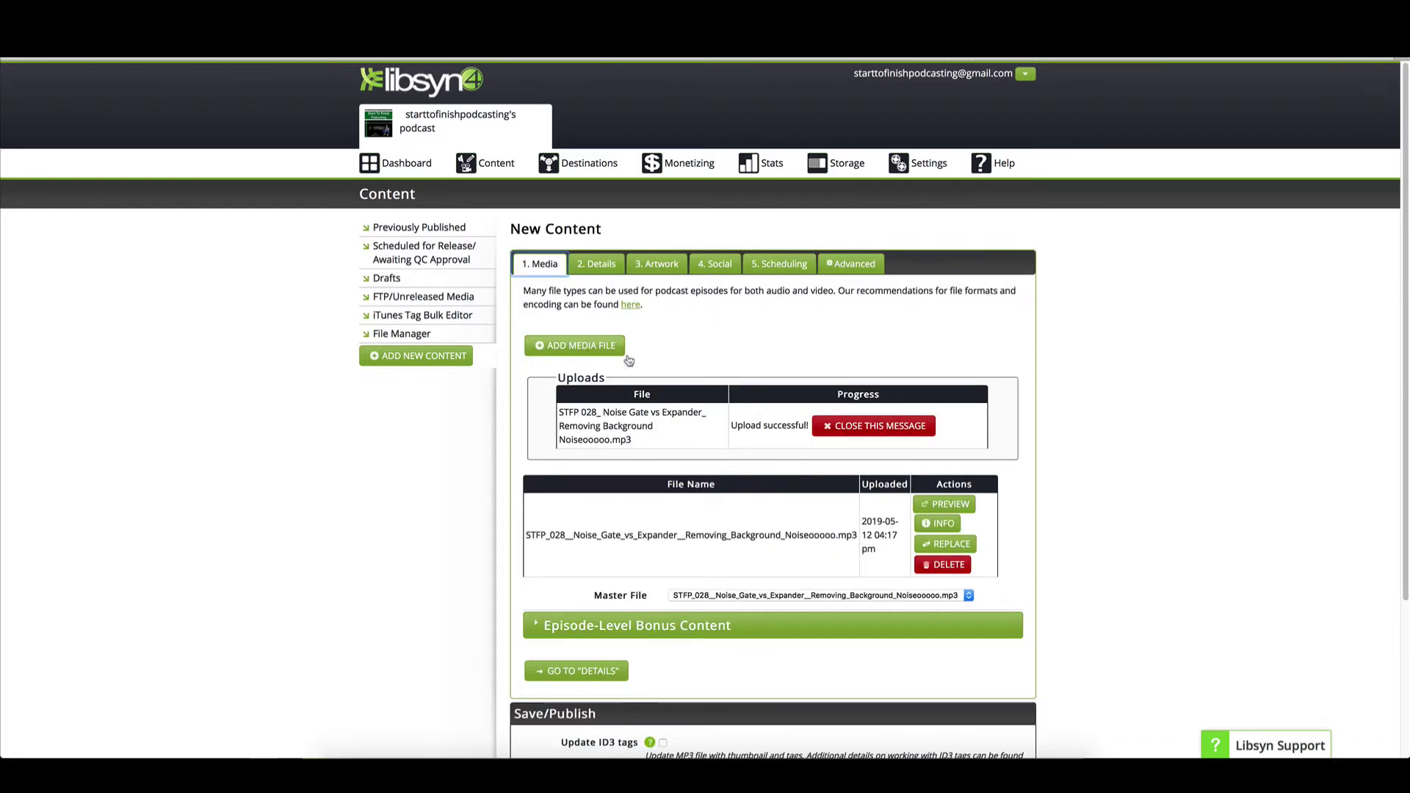
pyautogui.click(599, 263)
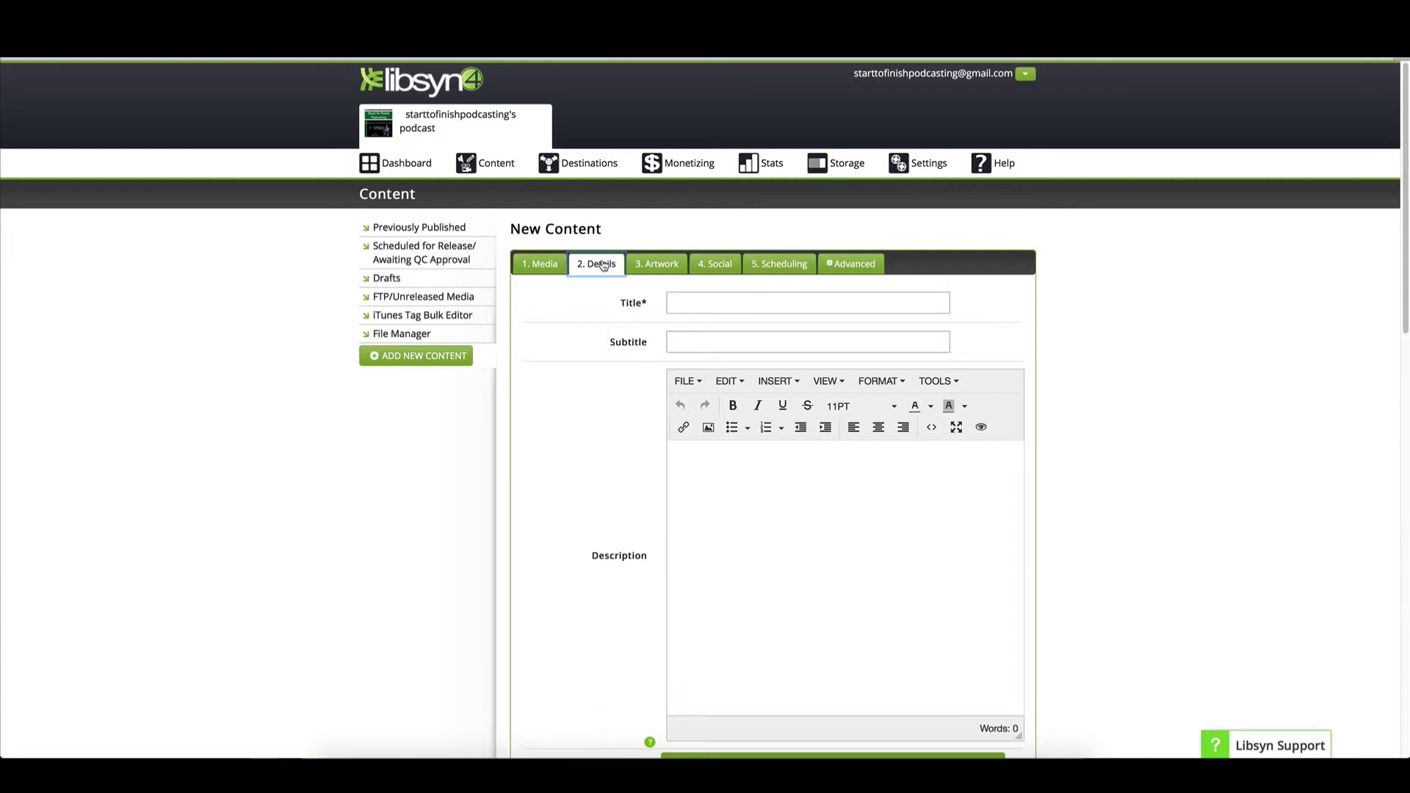
pyautogui.click(658, 266)
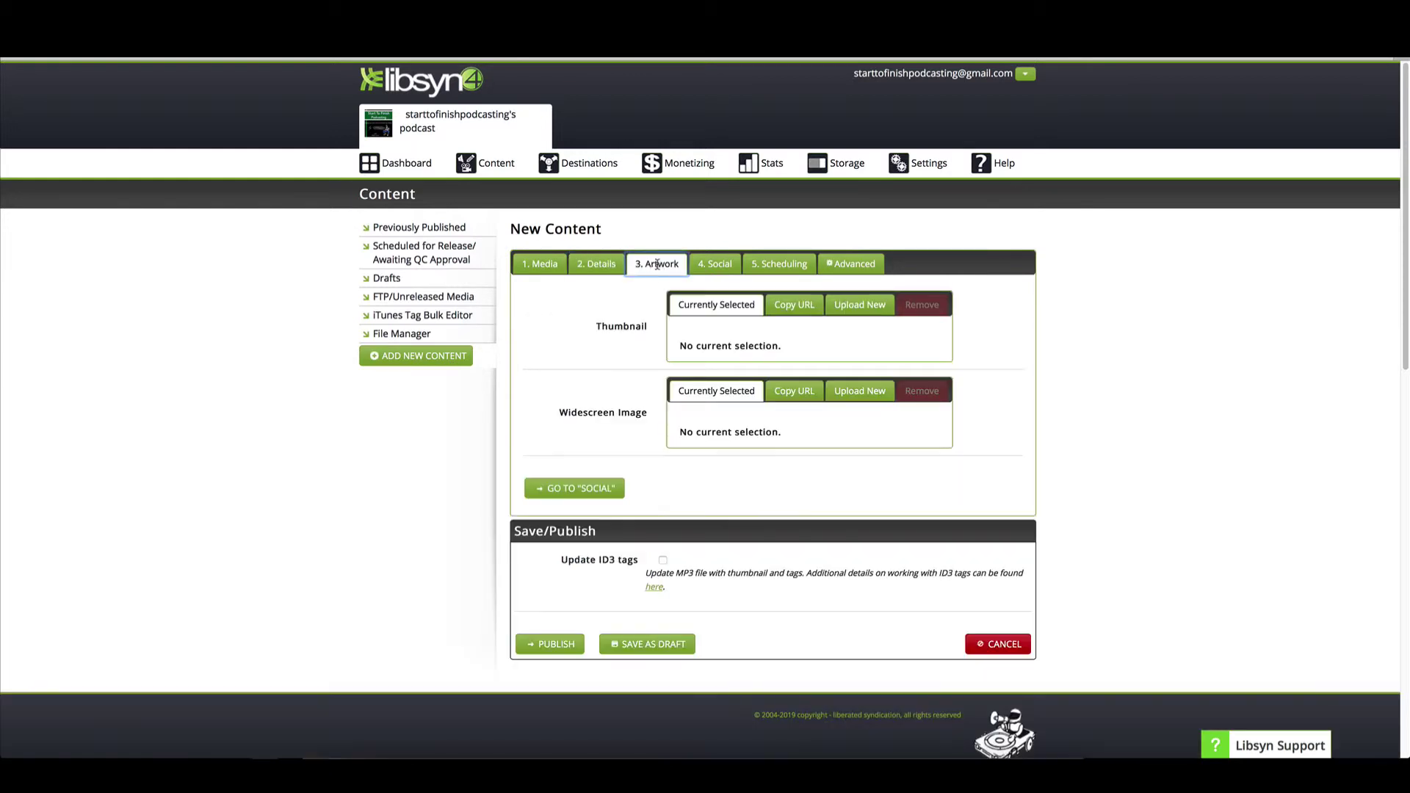
pyautogui.click(726, 263)
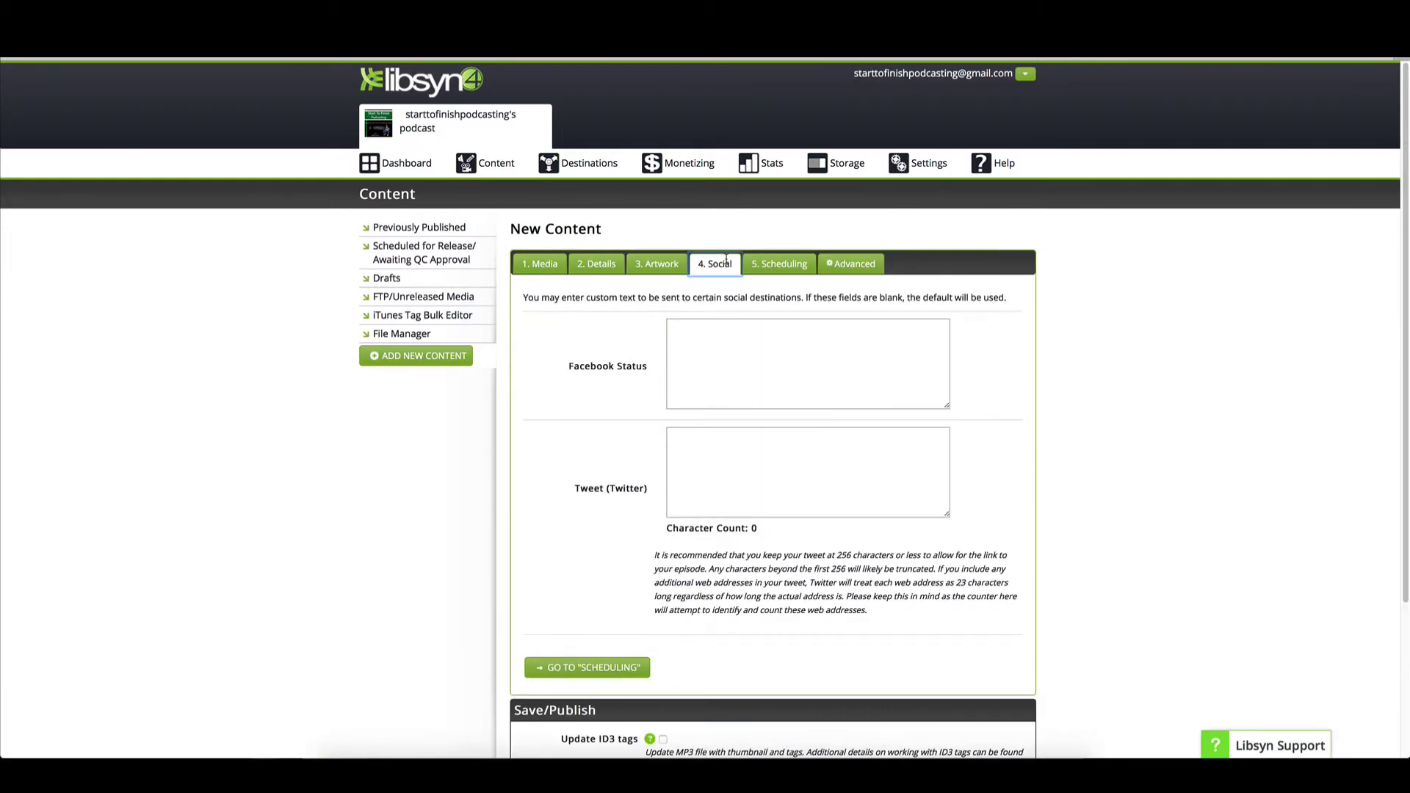
# On the Scheduling page, change the release date to May 26, 2019
pyautogui.click(764, 265)
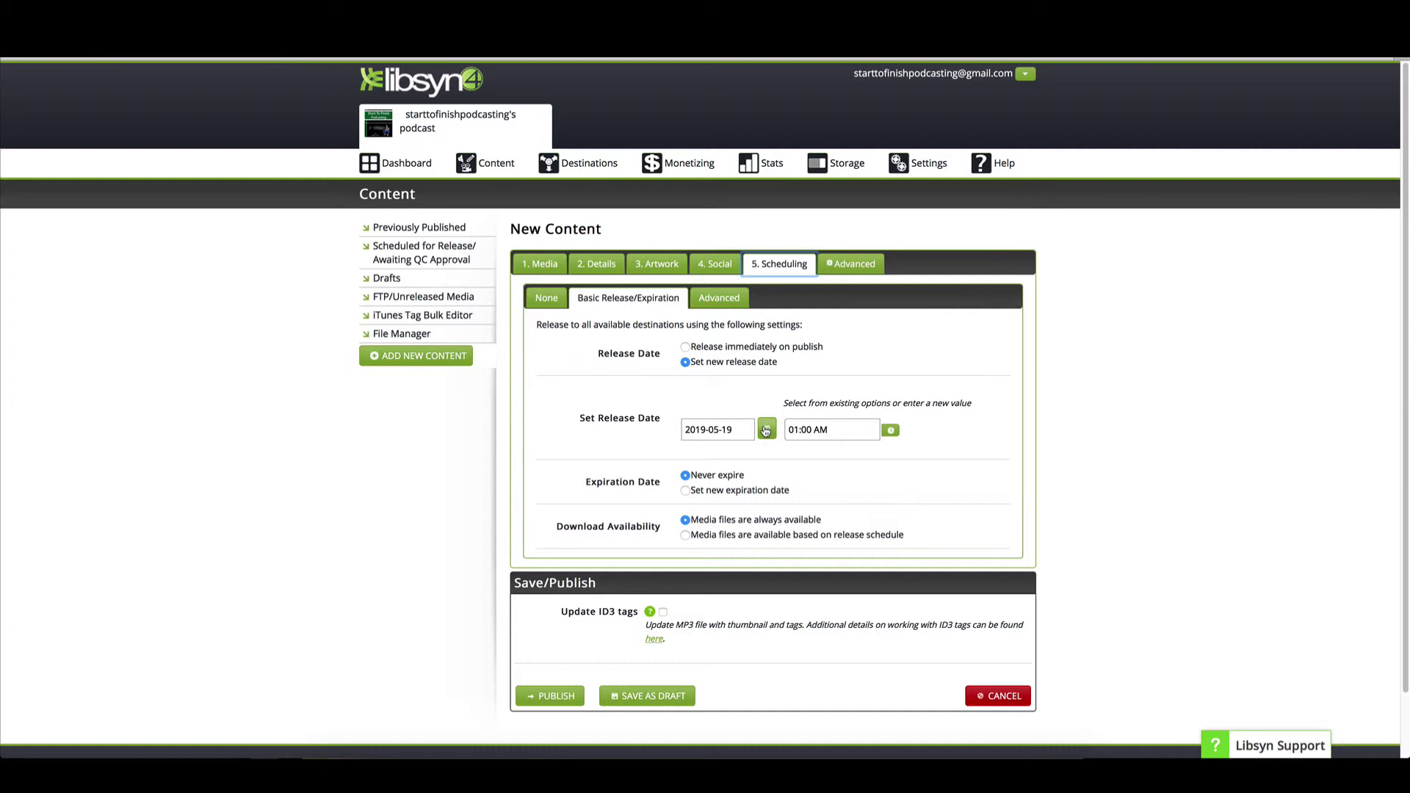
pyautogui.click(765, 431)
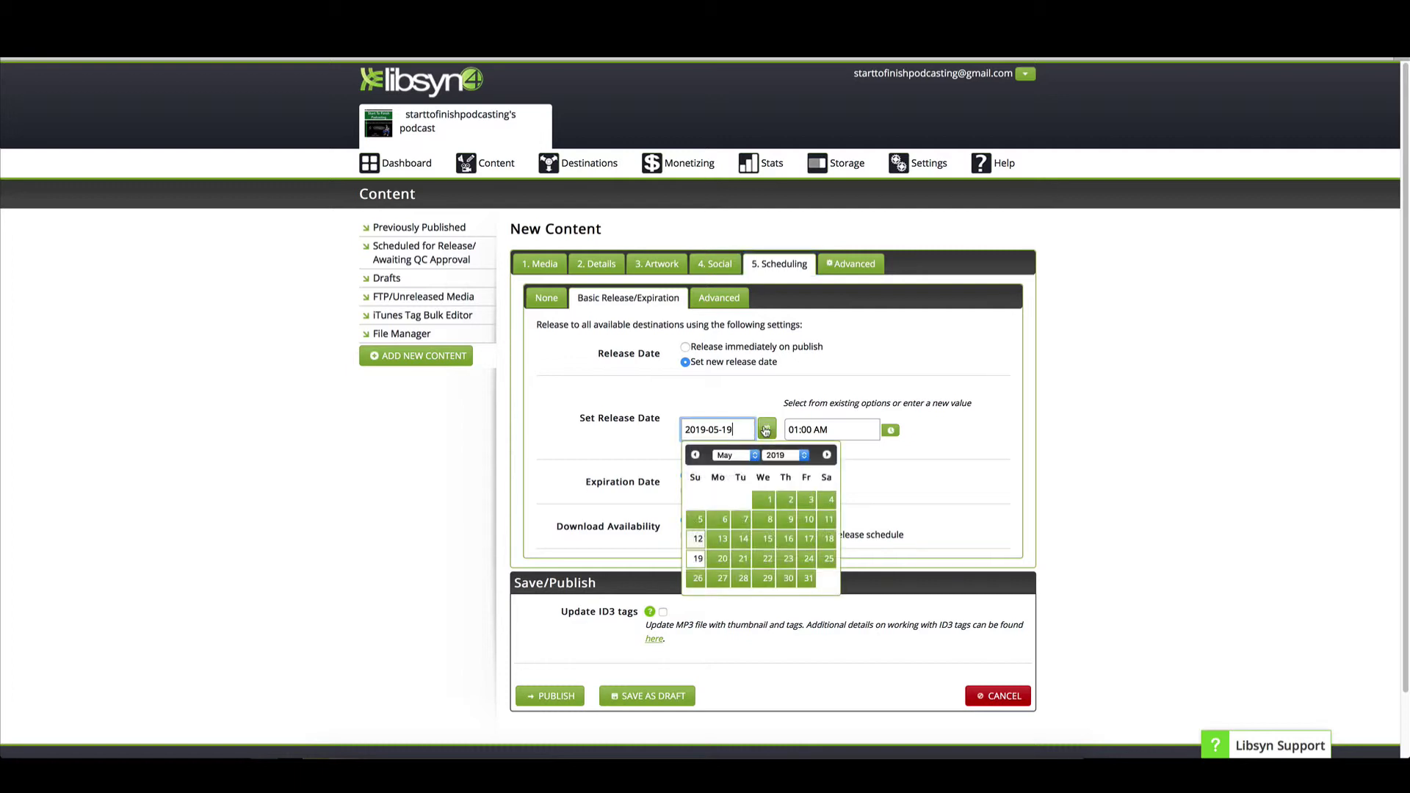
pyautogui.click(698, 579)
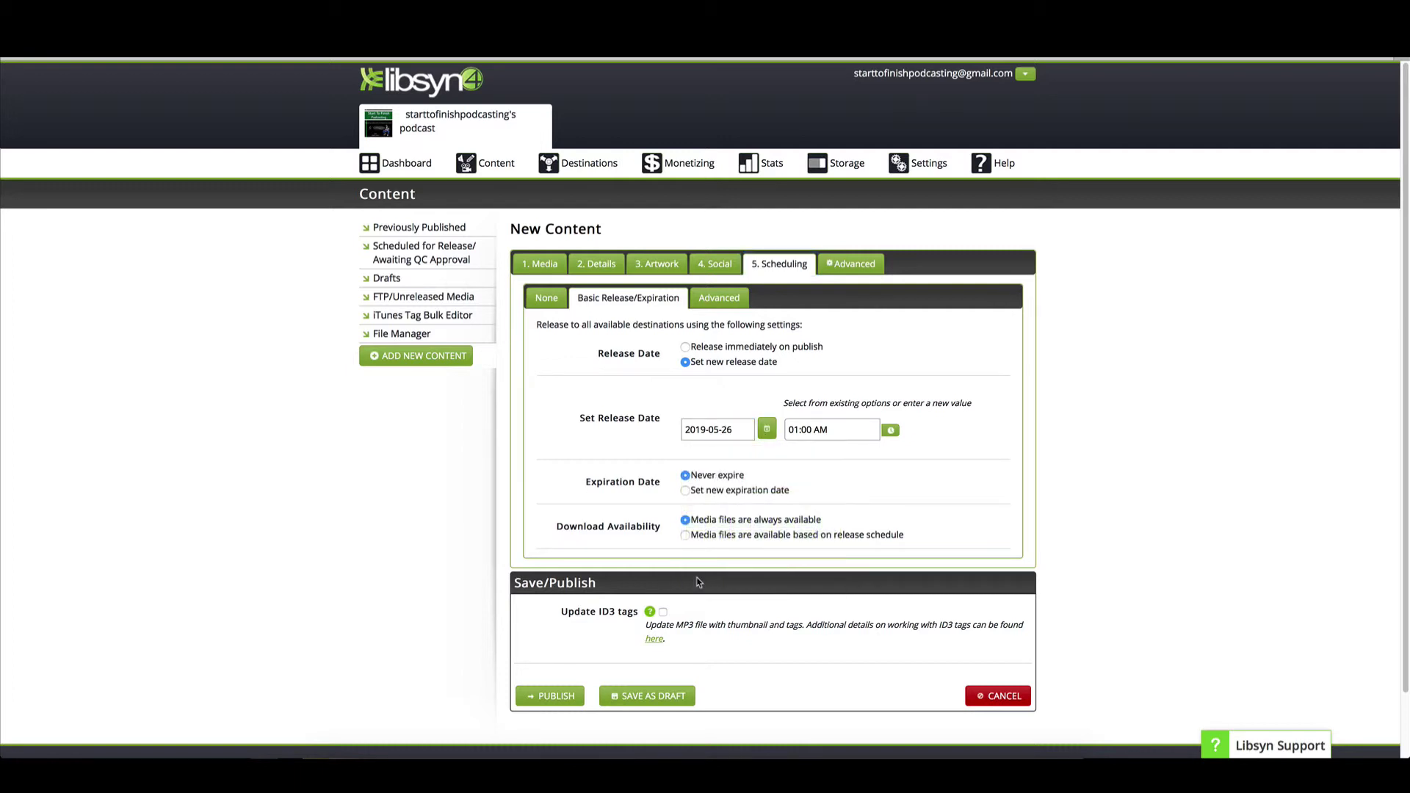
pyautogui.click(766, 429)
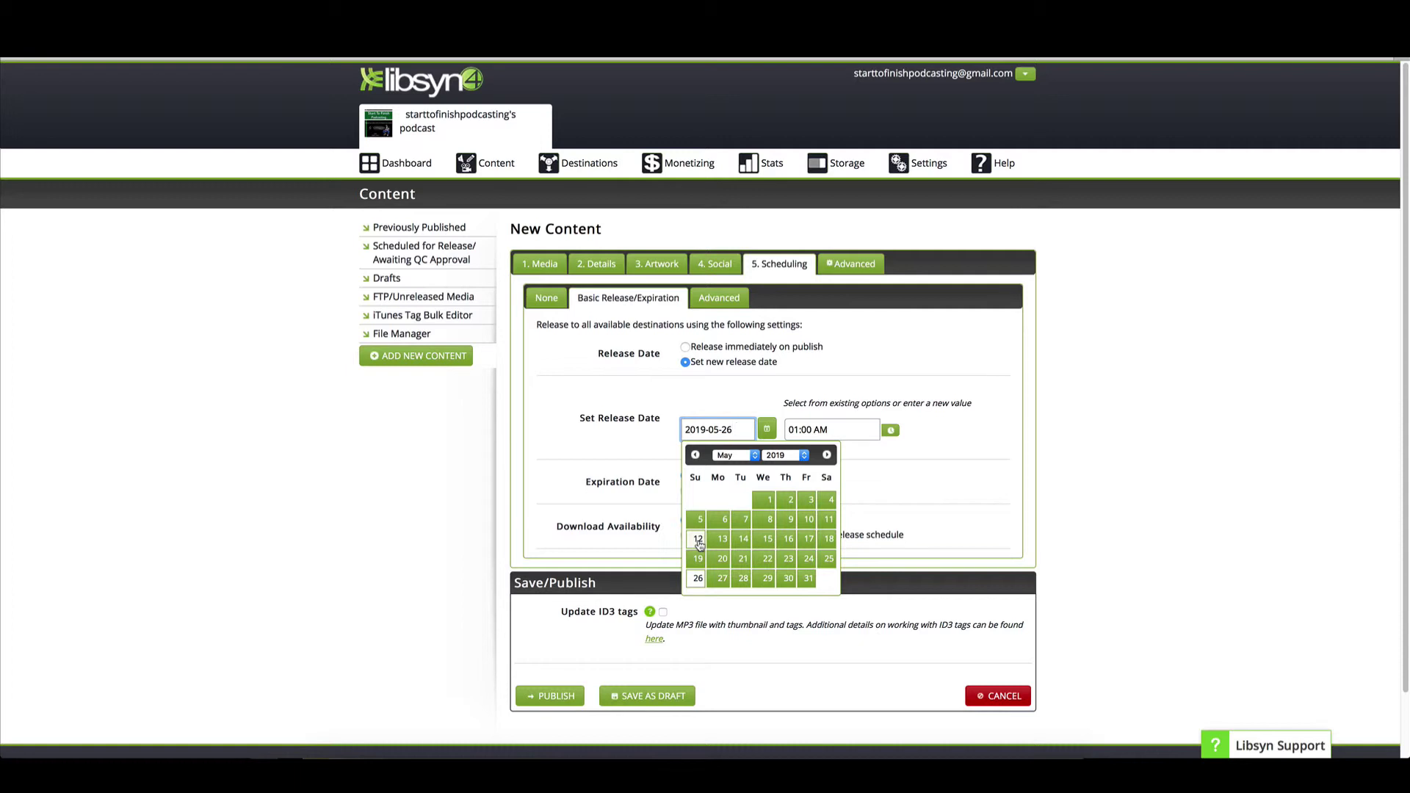
pyautogui.click(697, 583)
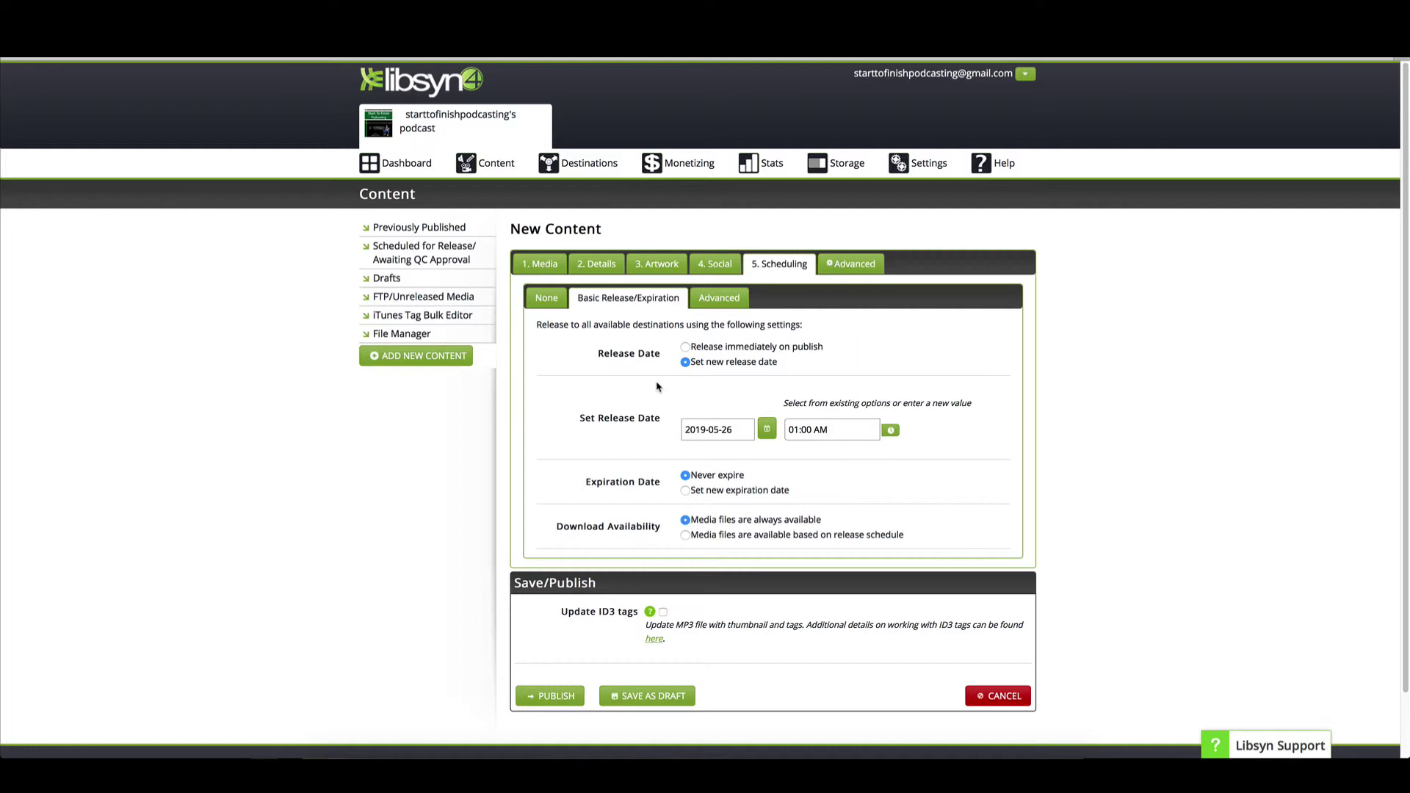
pyautogui.click(542, 266)
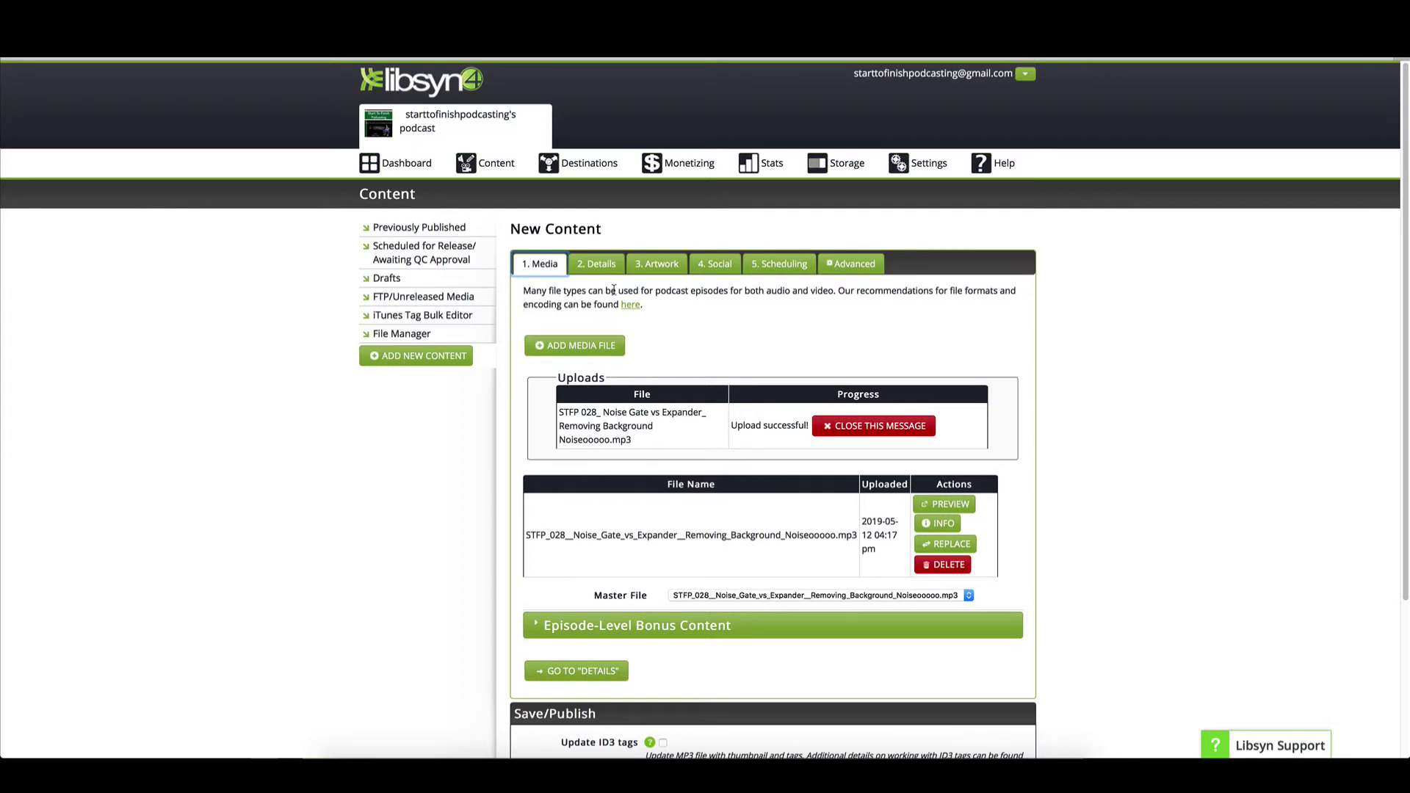
pyautogui.click(606, 266)
pyautogui.click(650, 268)
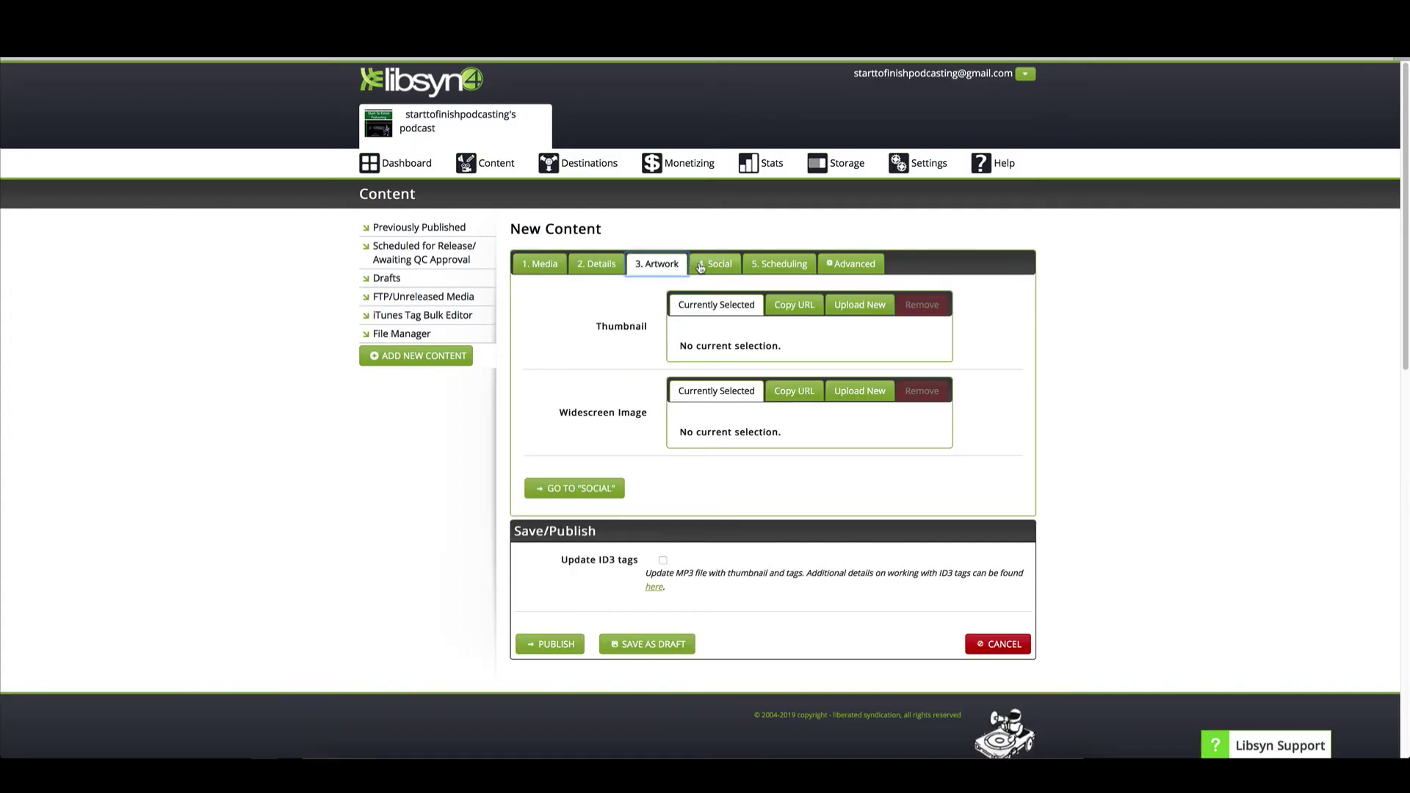
pyautogui.click(725, 263)
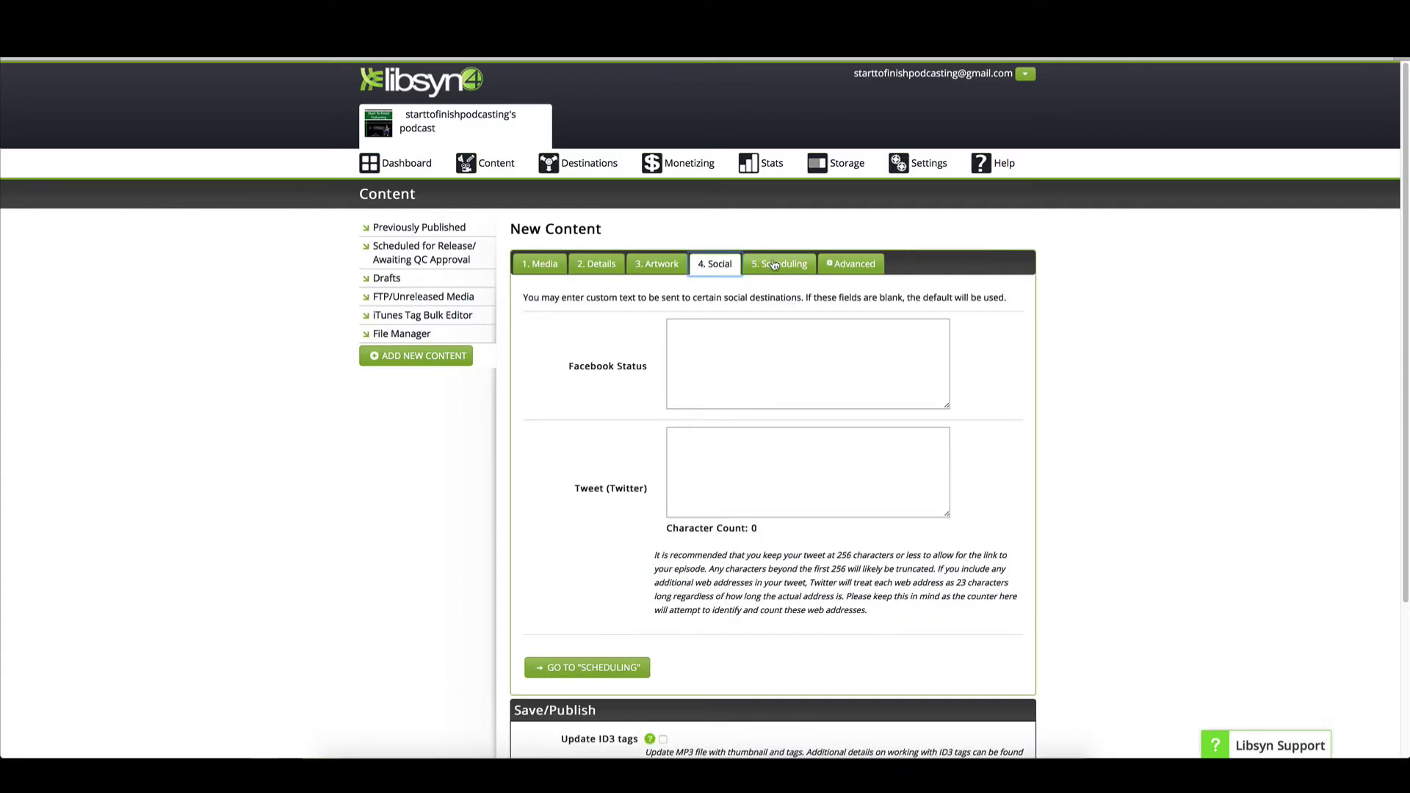
pyautogui.click(774, 265)
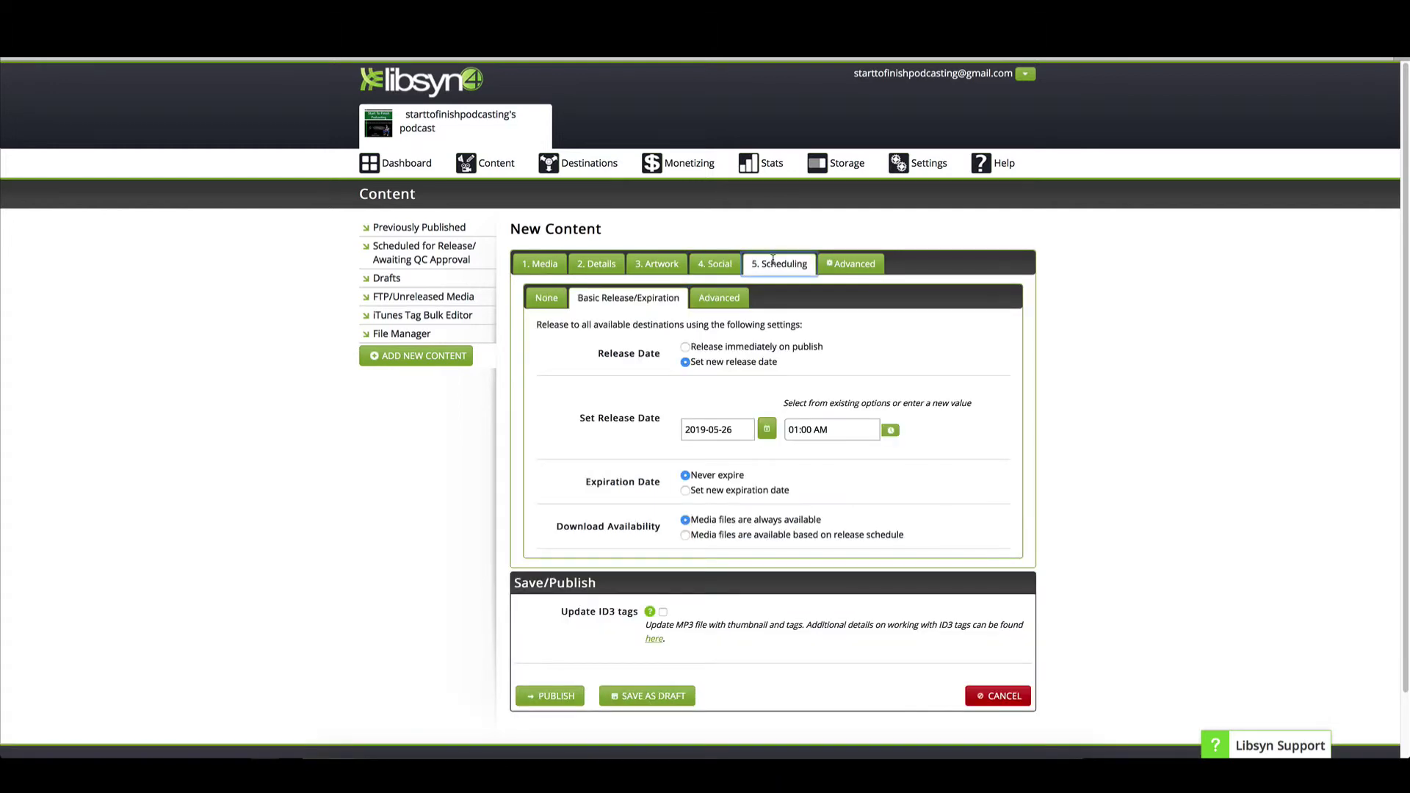
# Move the release date forward to 2019-06-02, keeping the 01:00 AM time
pyautogui.click(767, 430)
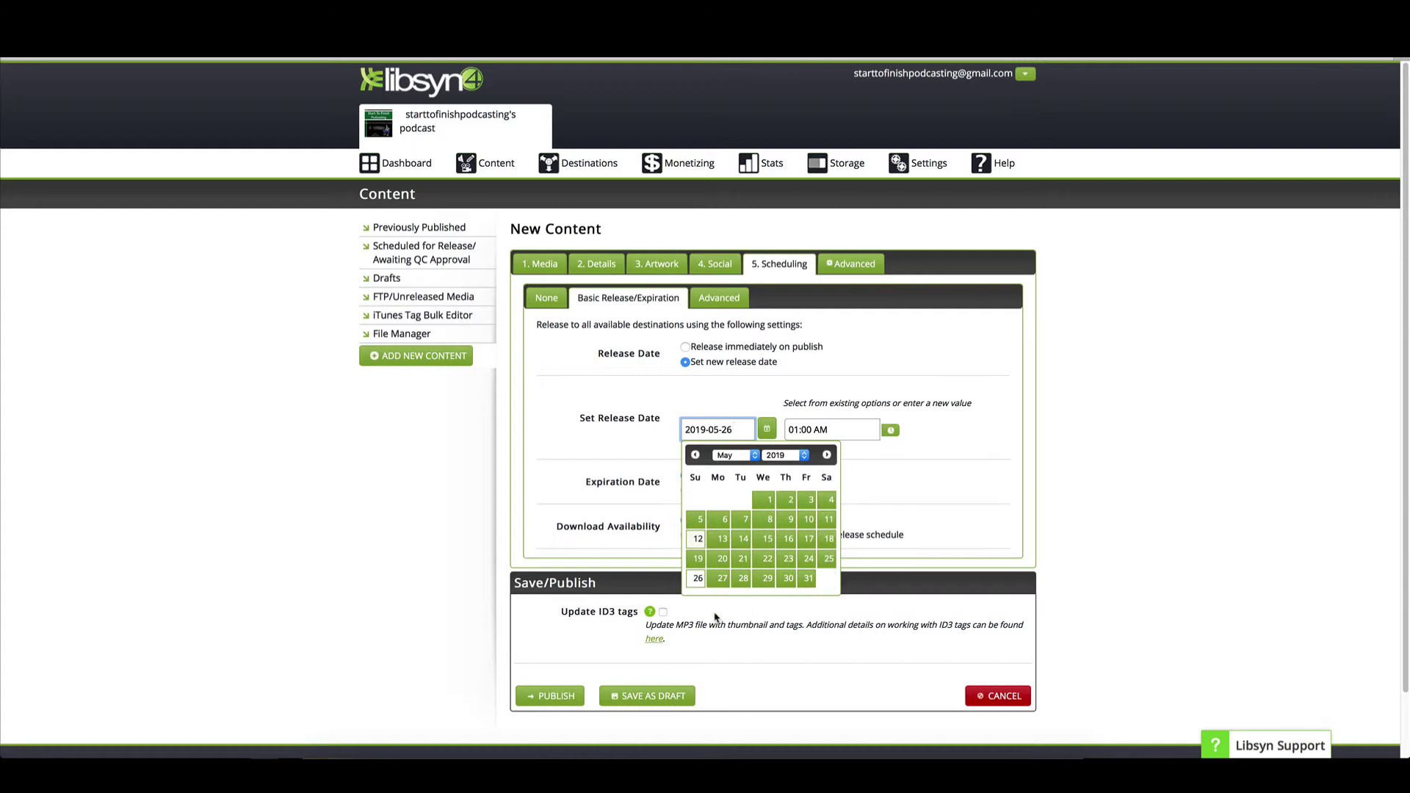
pyautogui.click(826, 455)
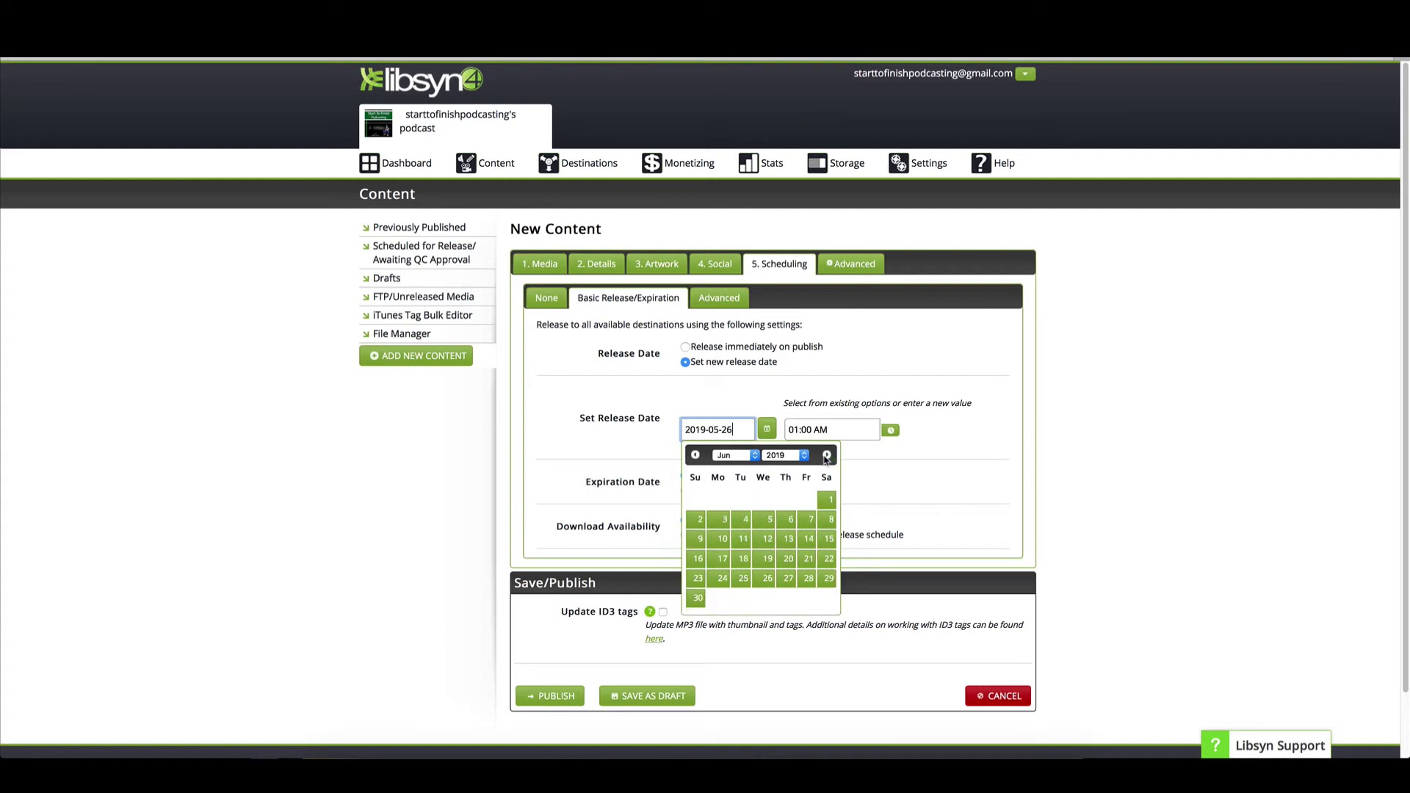
pyautogui.click(700, 517)
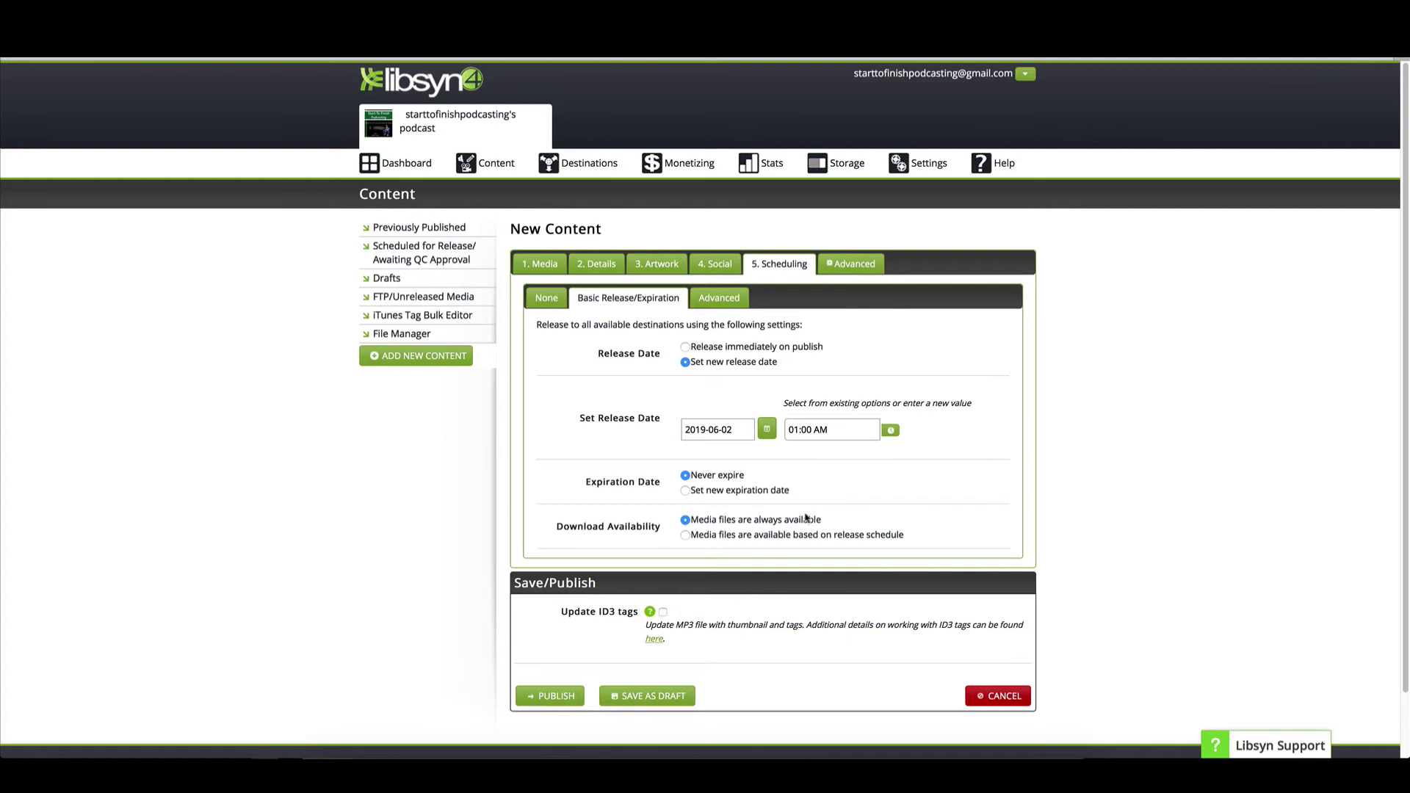
pyautogui.click(892, 431)
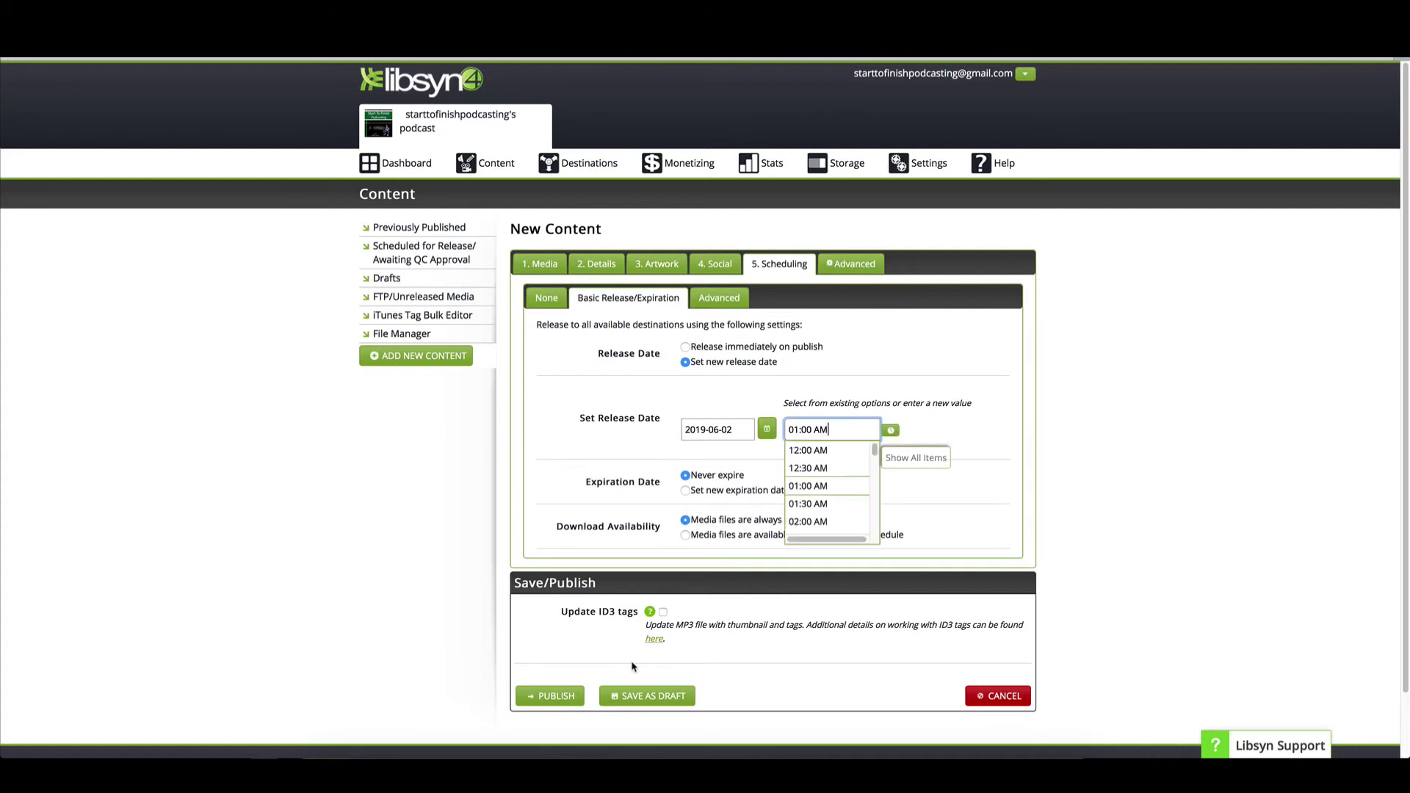
pyautogui.click(977, 452)
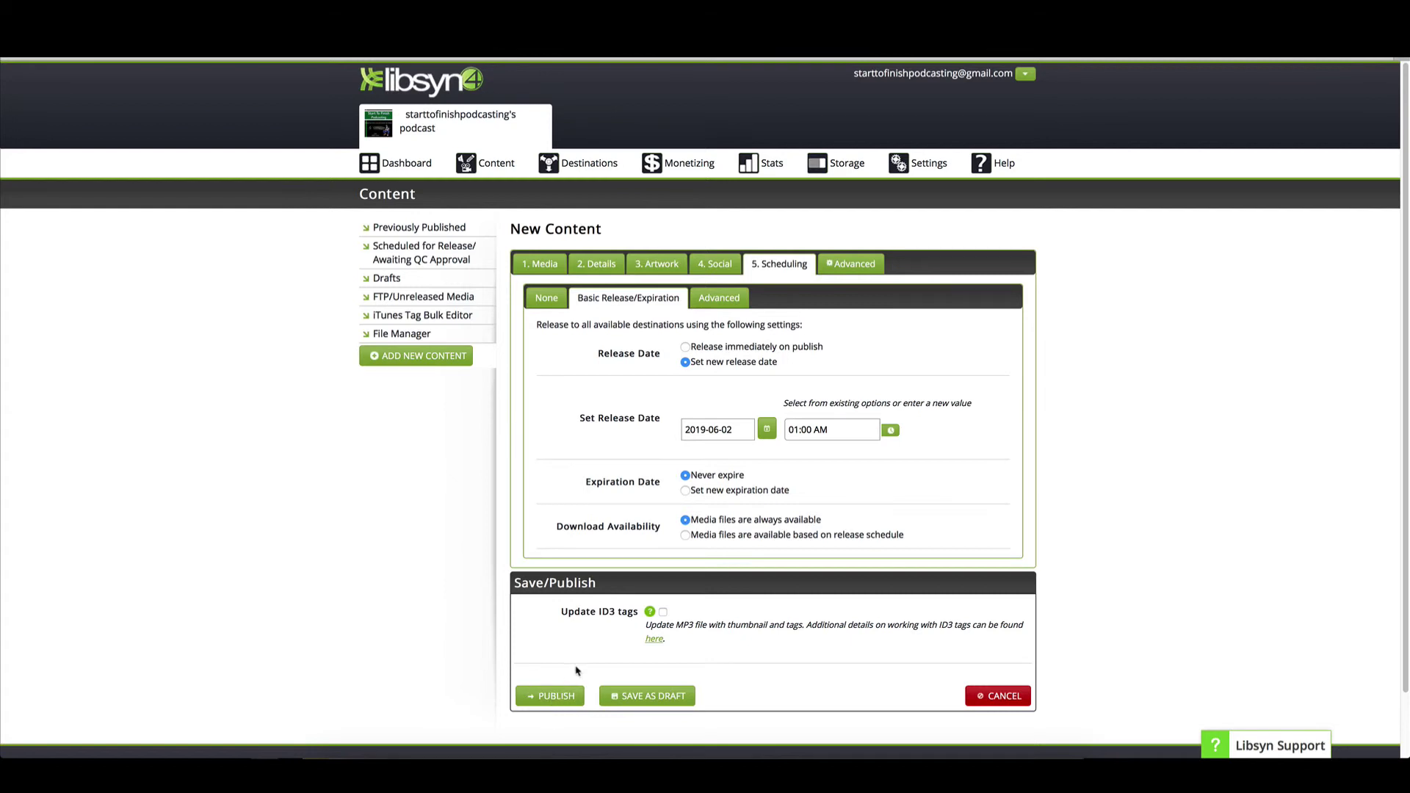
pyautogui.click(770, 434)
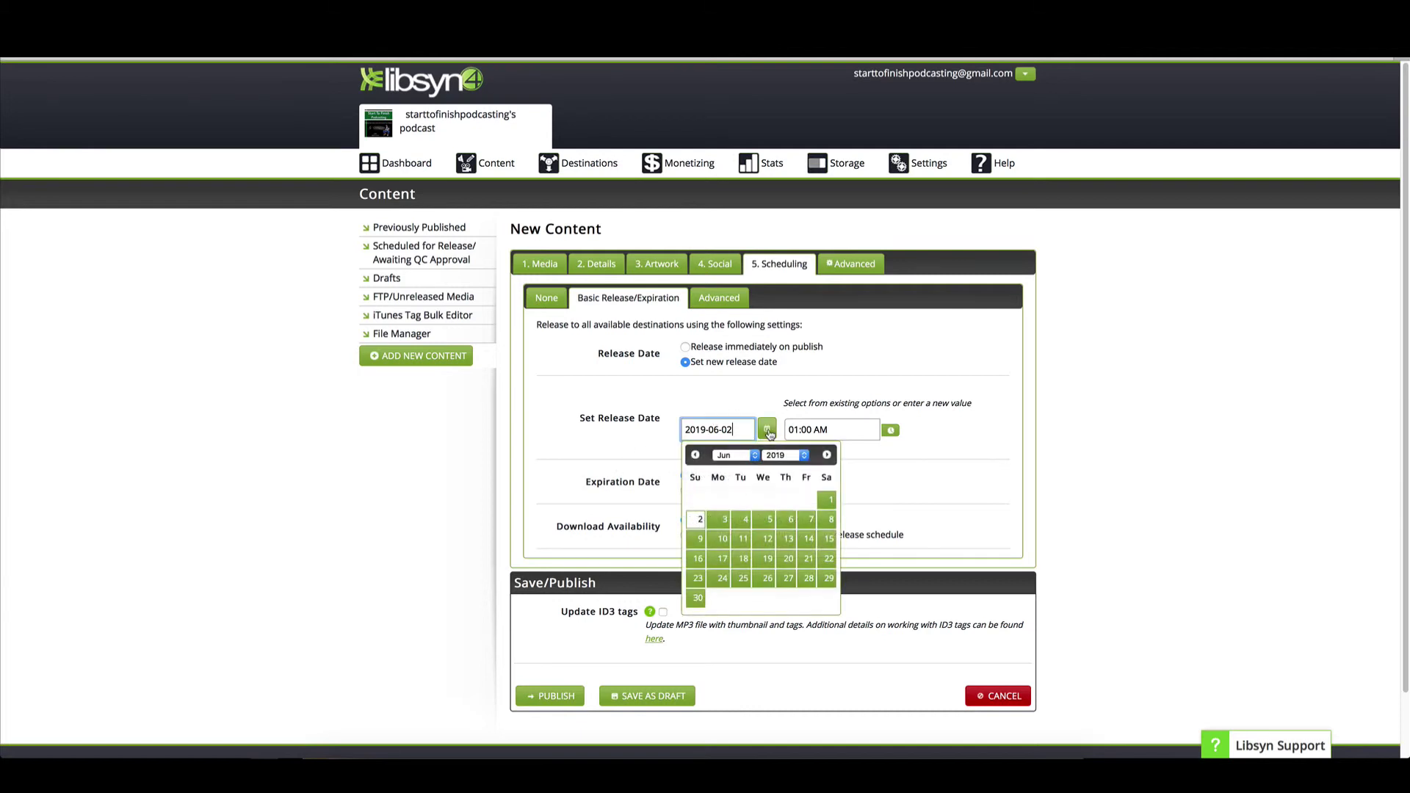
pyautogui.click(694, 454)
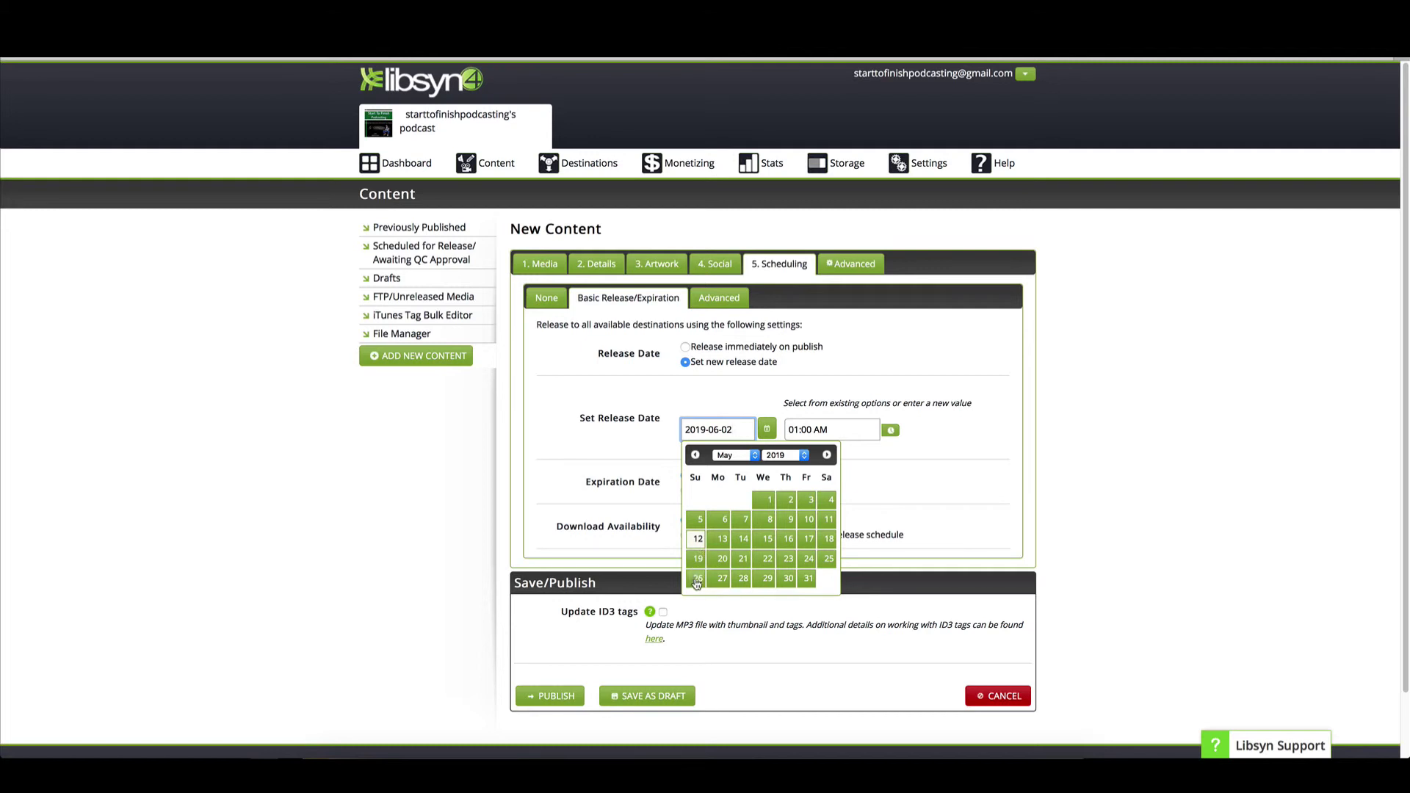
pyautogui.click(826, 454)
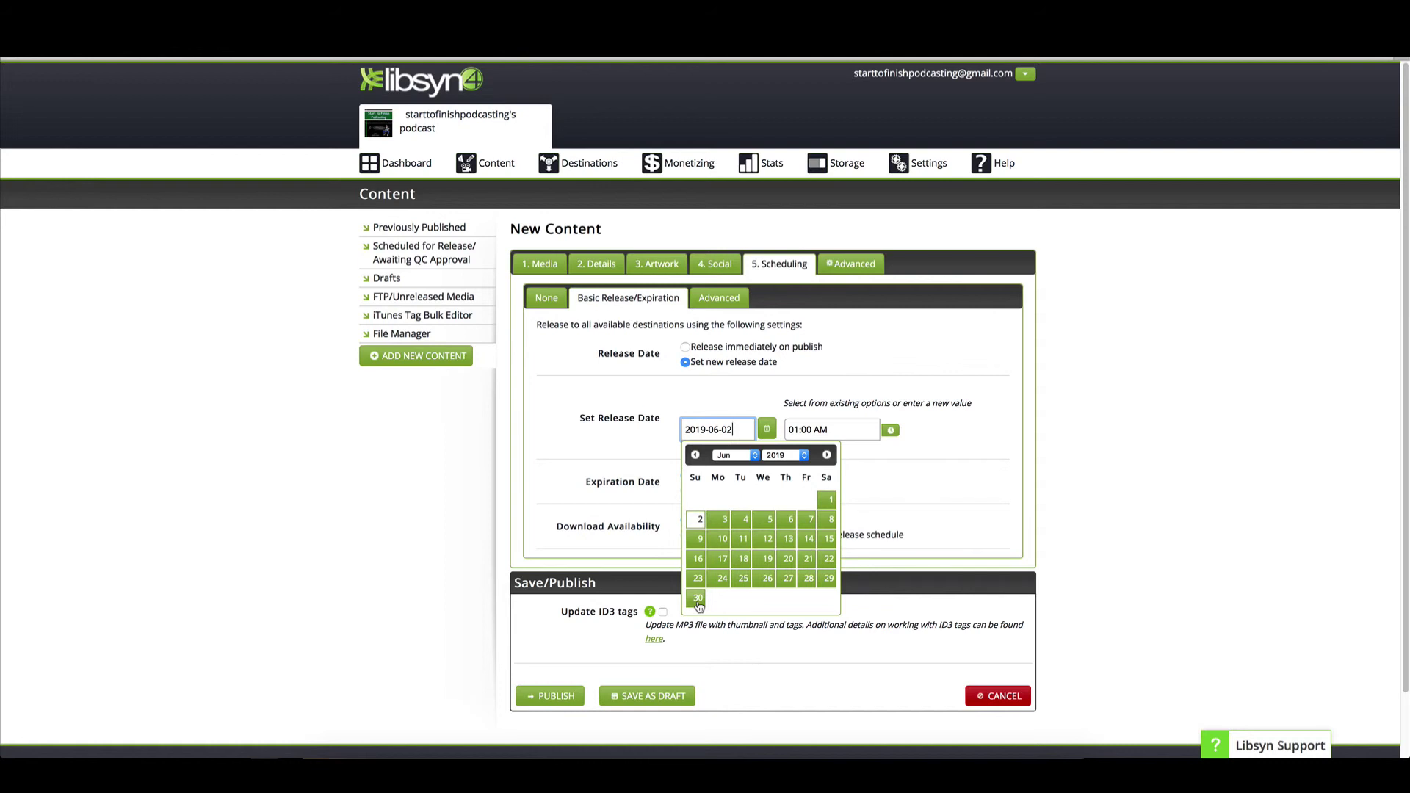
pyautogui.click(429, 536)
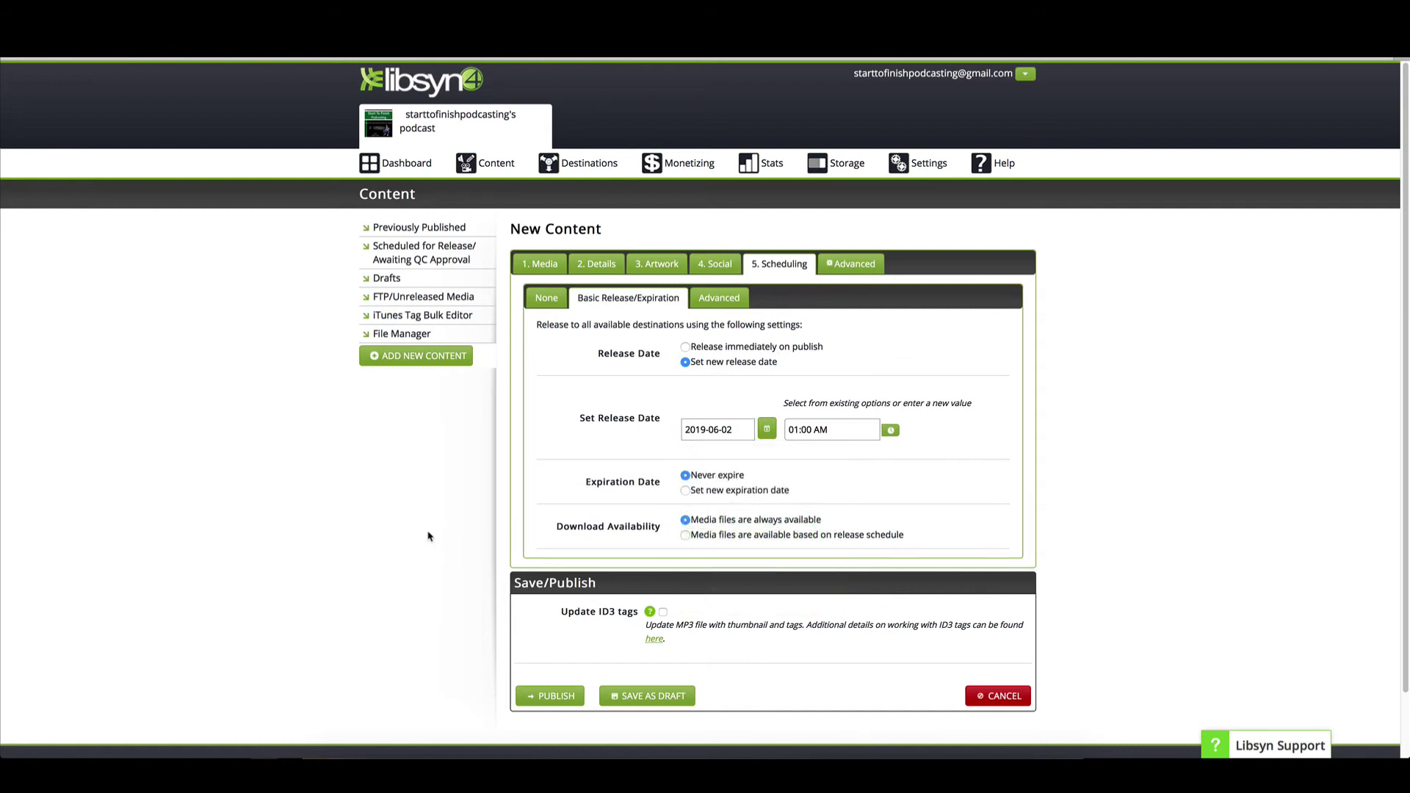